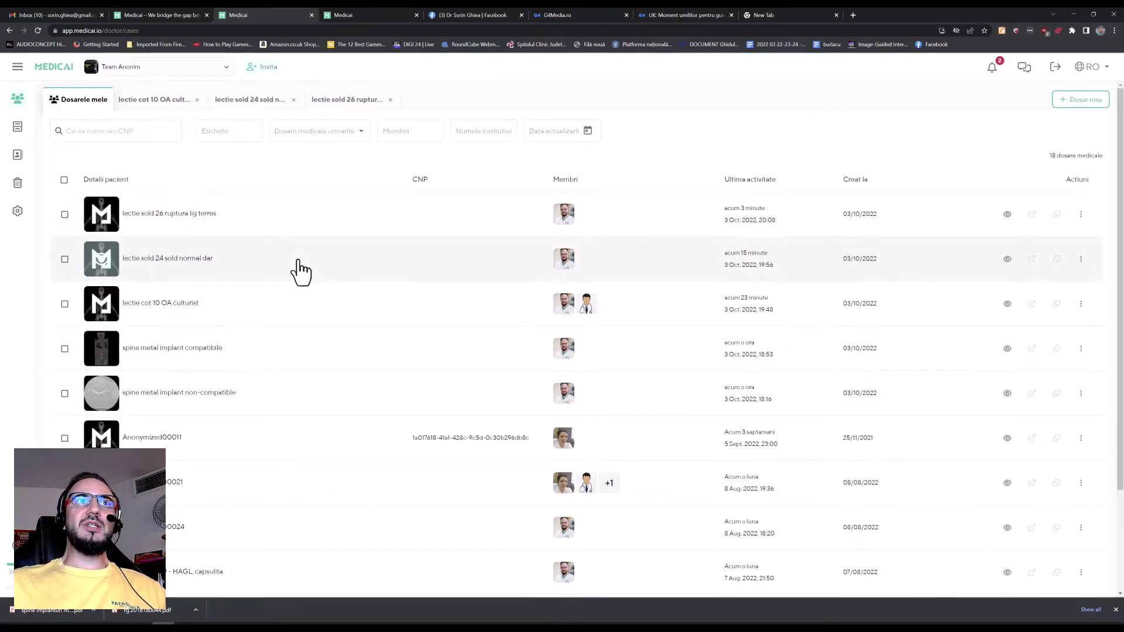
Step: Browse between the case, My cases and Investigations lists, then reopen the lectie sold 26 case
click(300, 216)
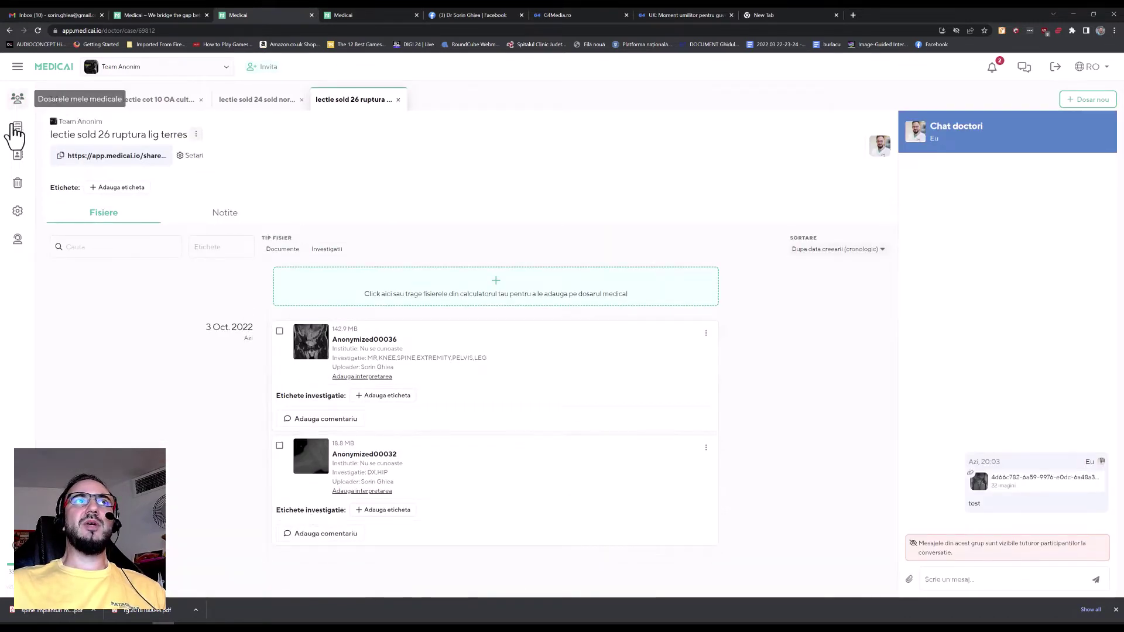
click(18, 100)
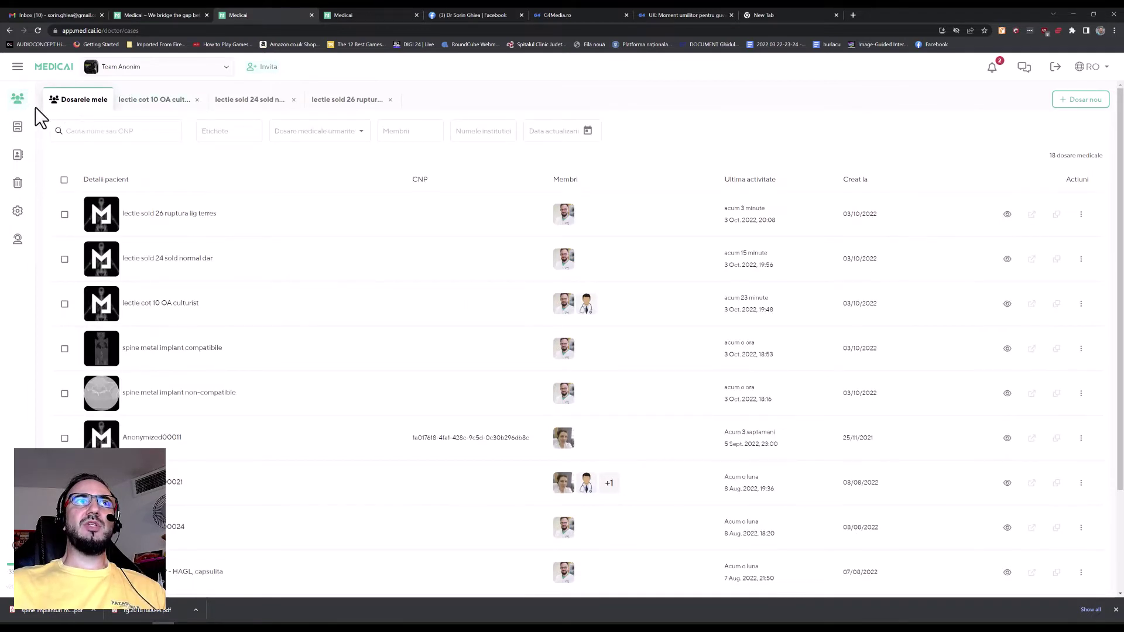
click(18, 129)
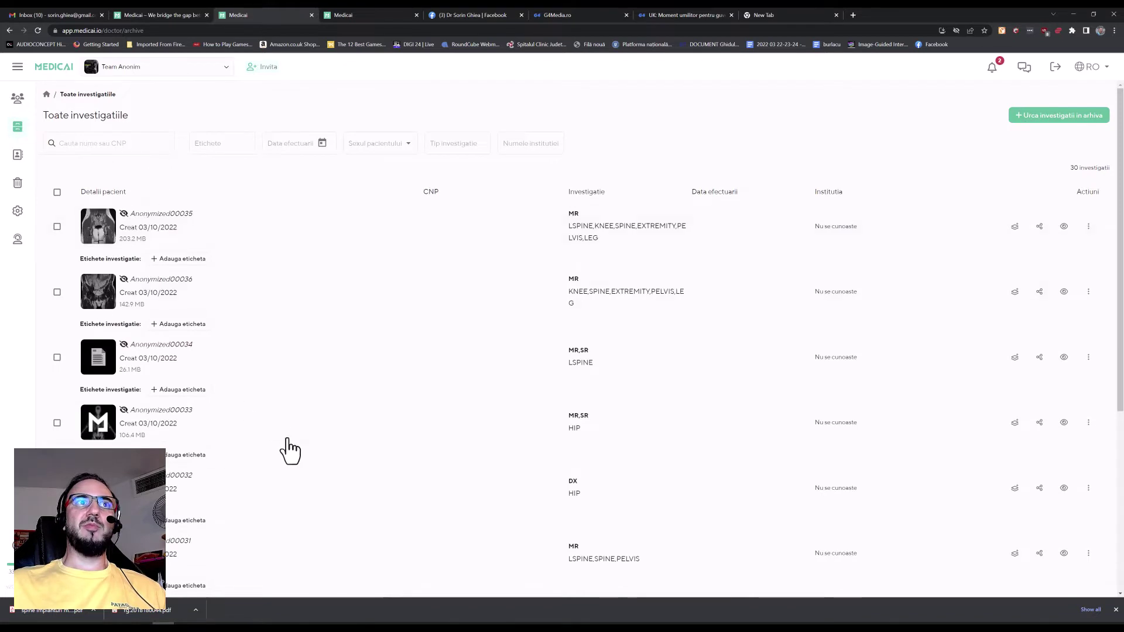
click(18, 101)
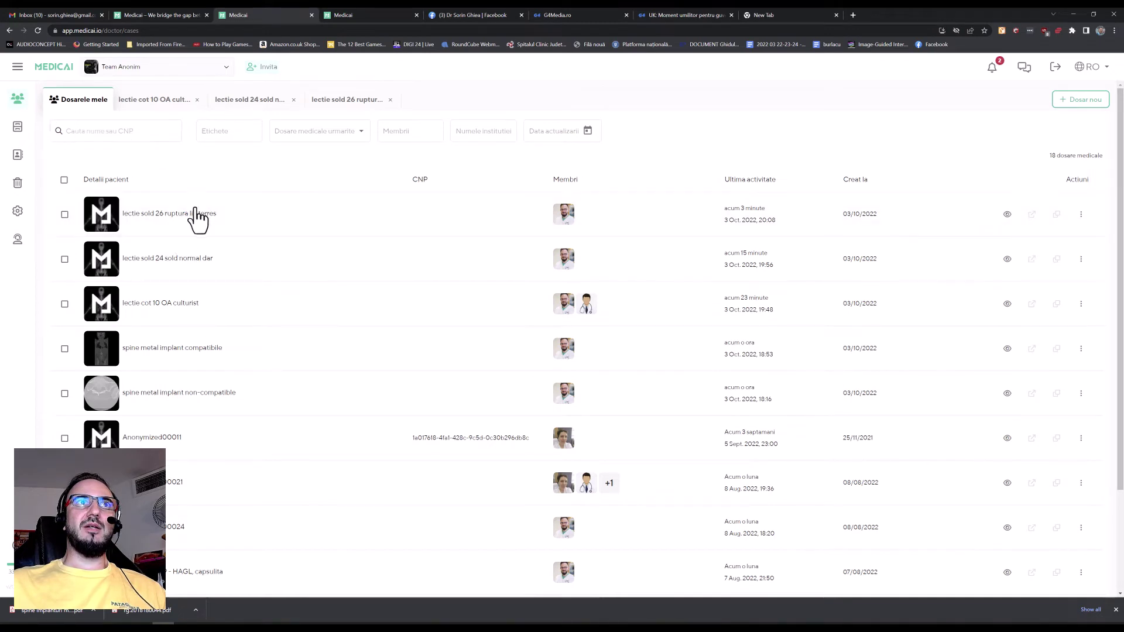
click(199, 223)
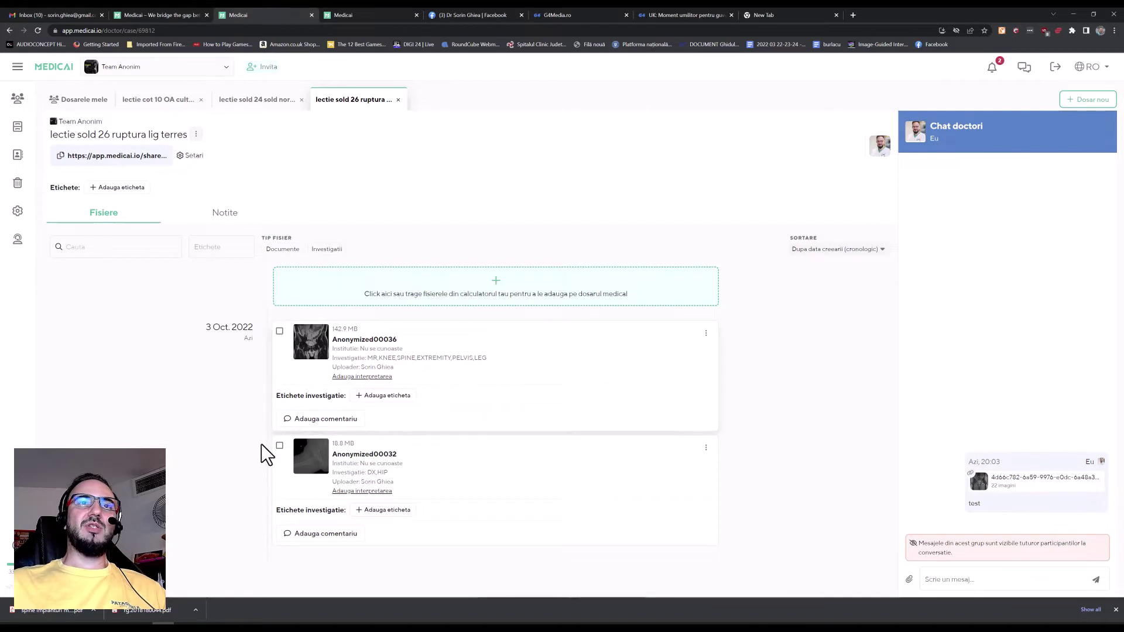
Step: Filter the case files by Documente, then Investigatii, and open the Anonymized00032 hip X-ray
mouse_move(381, 475)
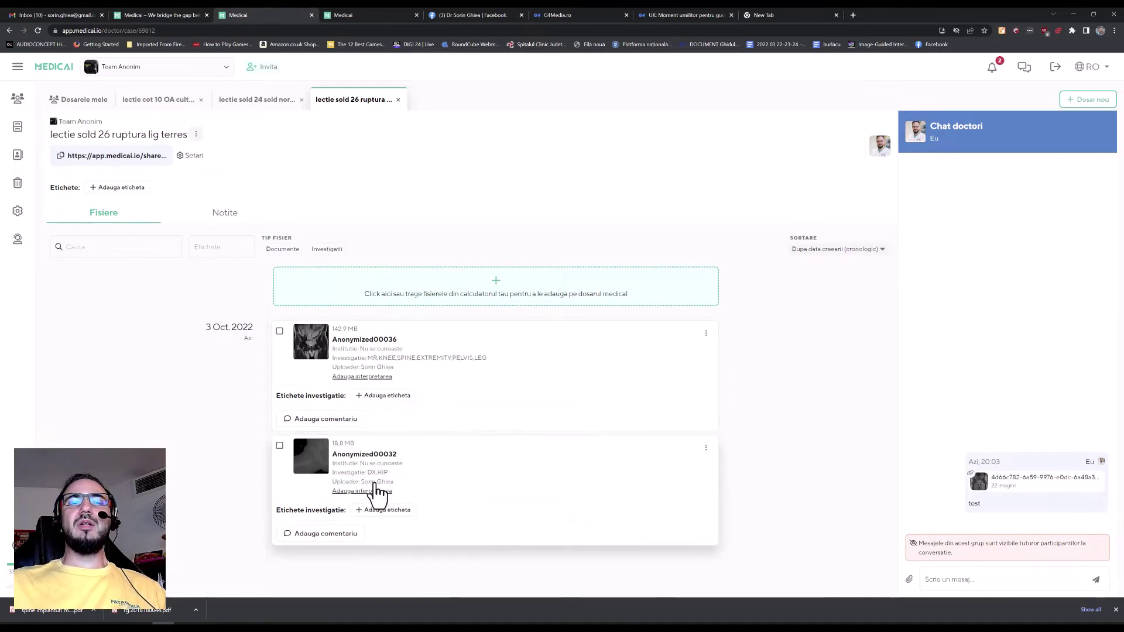
mouse_move(326, 466)
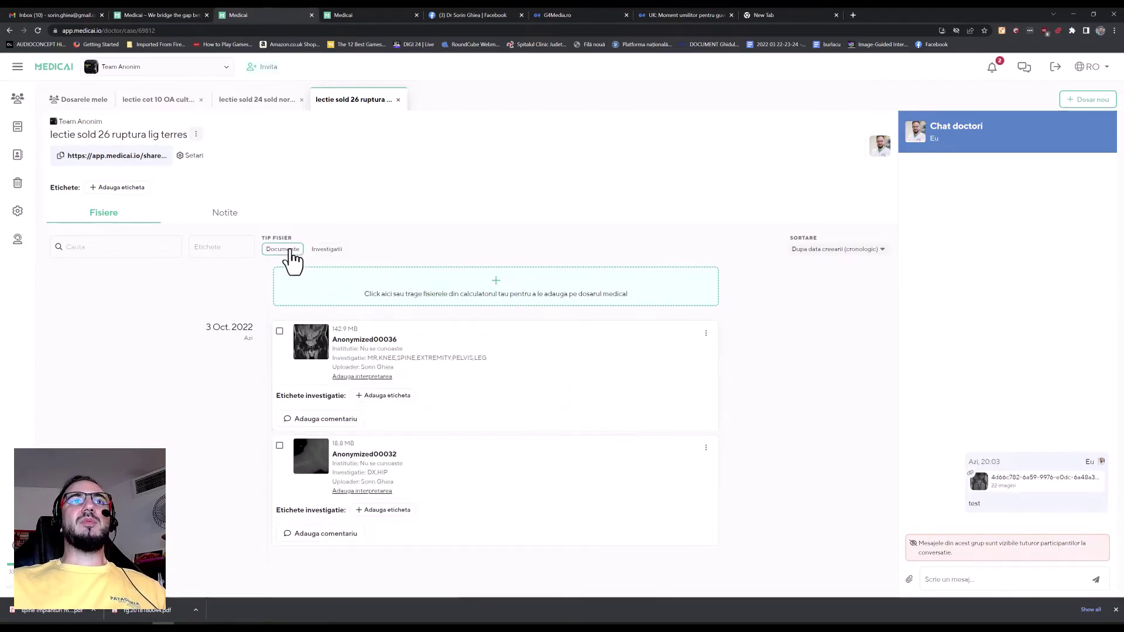
click(284, 249)
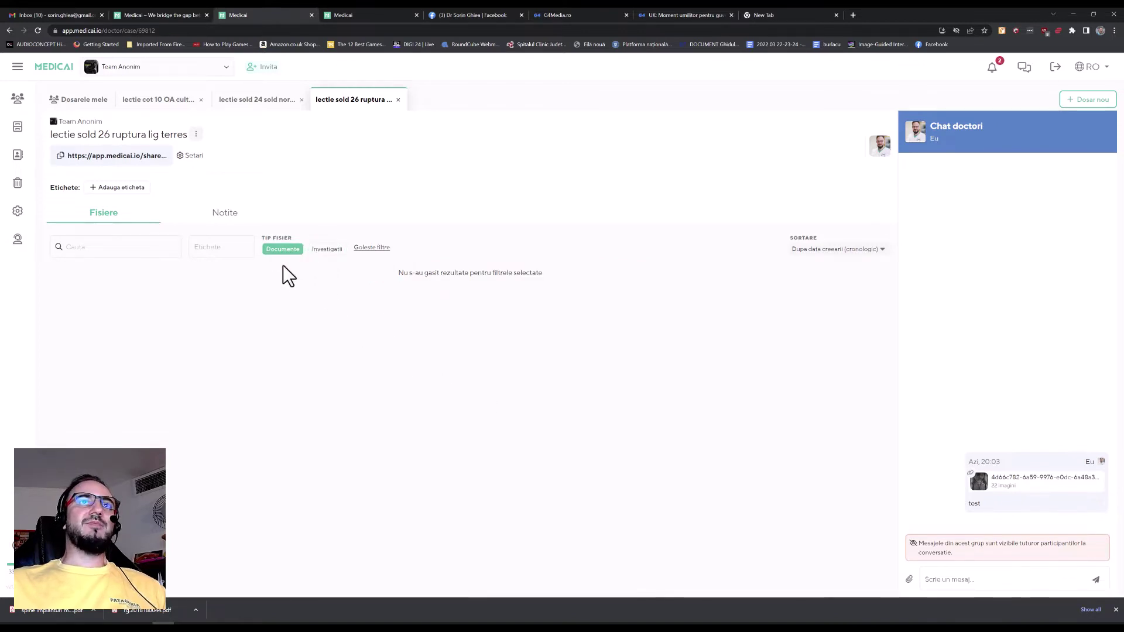
click(326, 250)
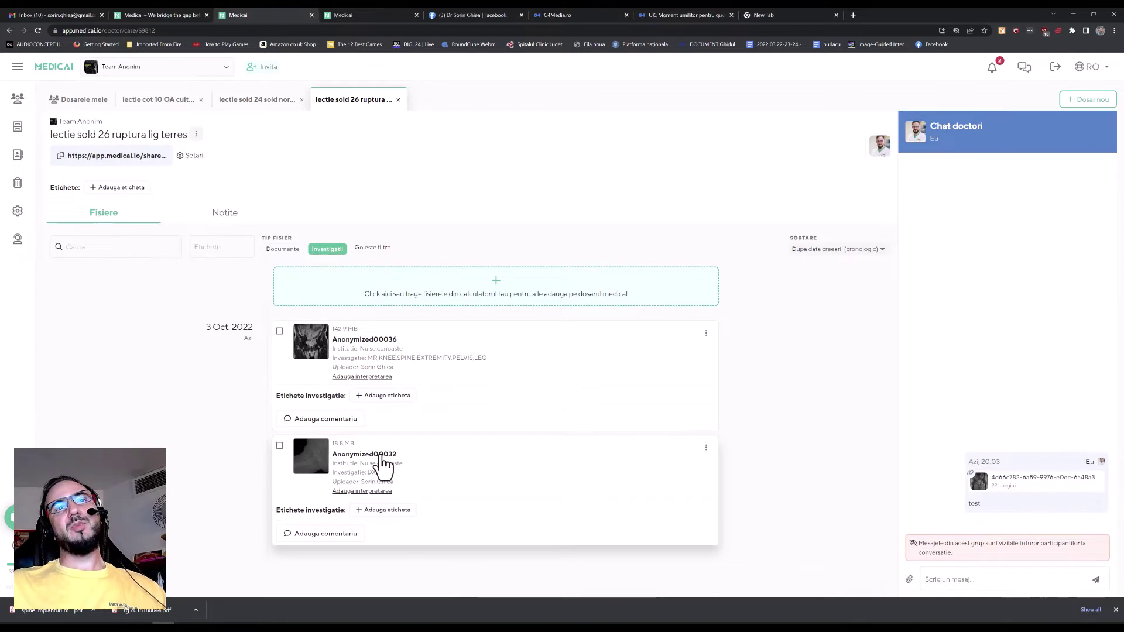
click(496, 487)
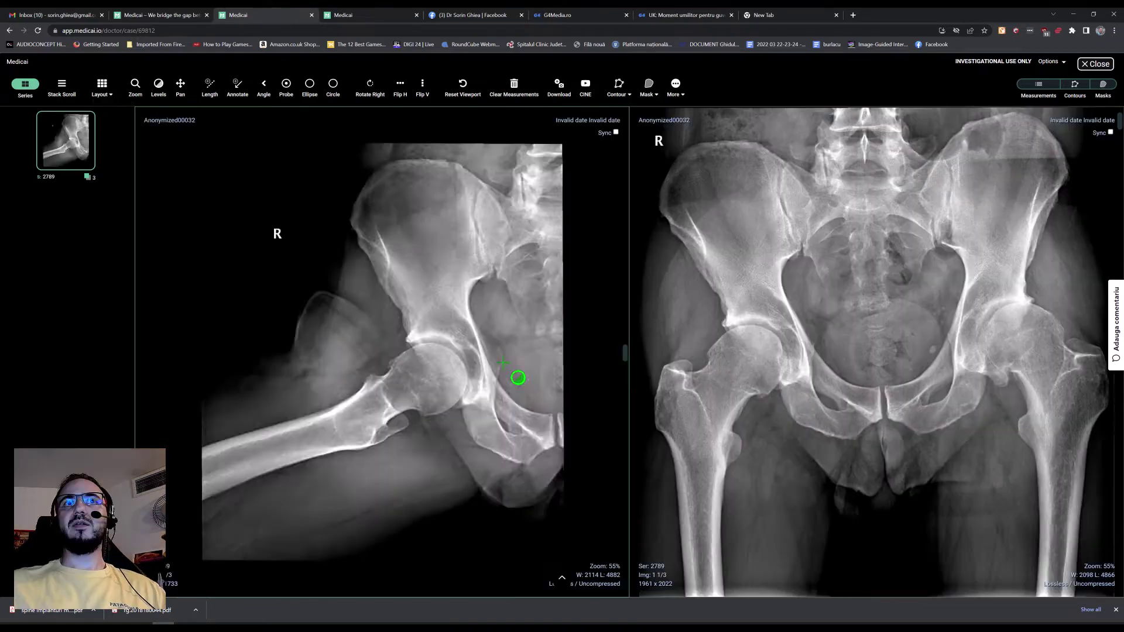
Step: Adjust the left X-ray's brightness and contrast with Levels and zoom in on the femur
drag(450, 366, 478, 365)
scroll(496, 427, up, 5)
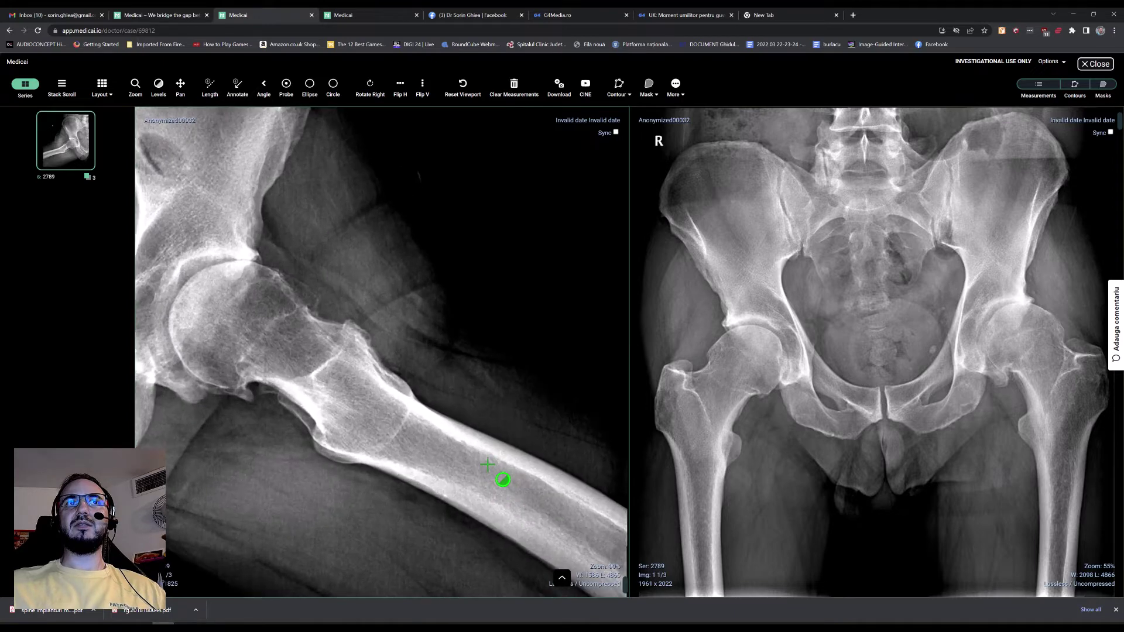
scroll(873, 424, up, 4)
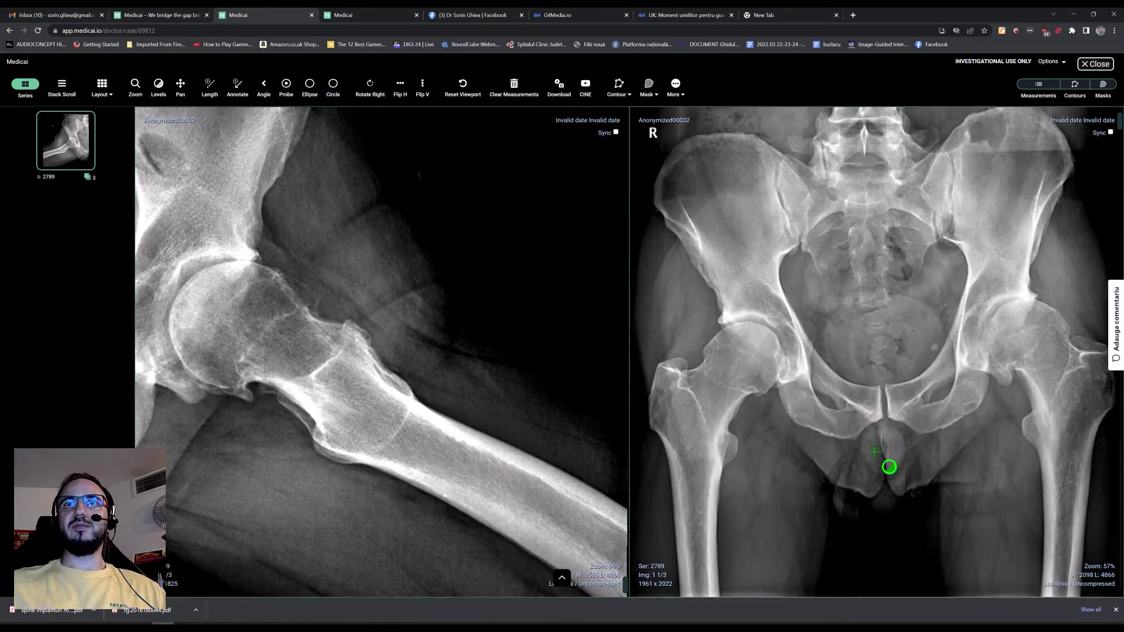
scroll(888, 493, up, 1)
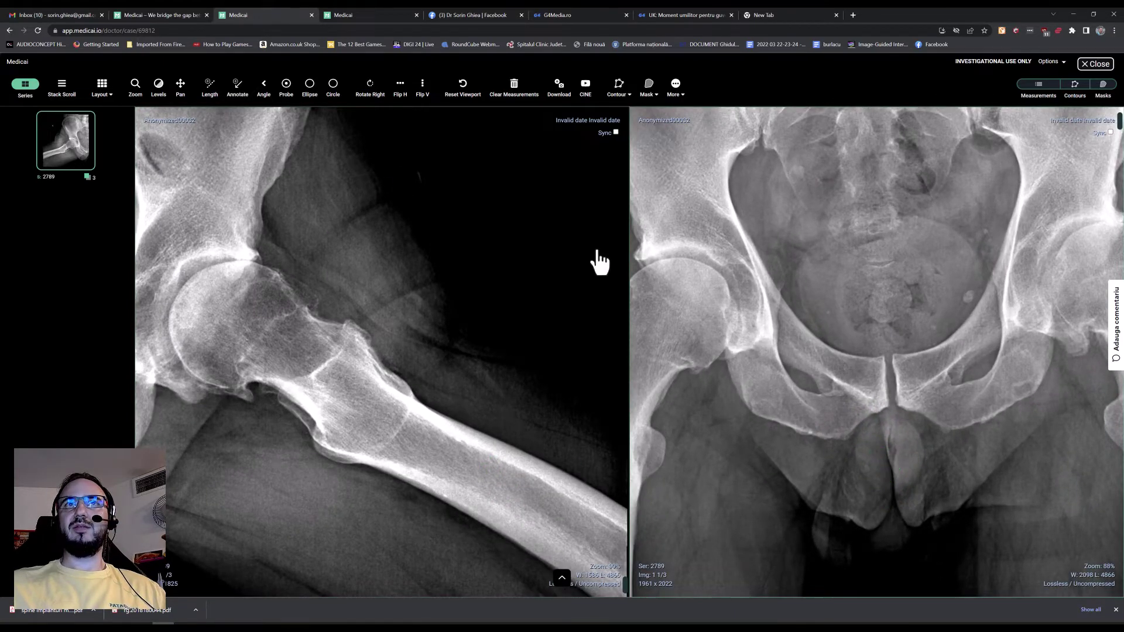
Step: Pan the right X-ray view onto the hip joint
click(180, 86)
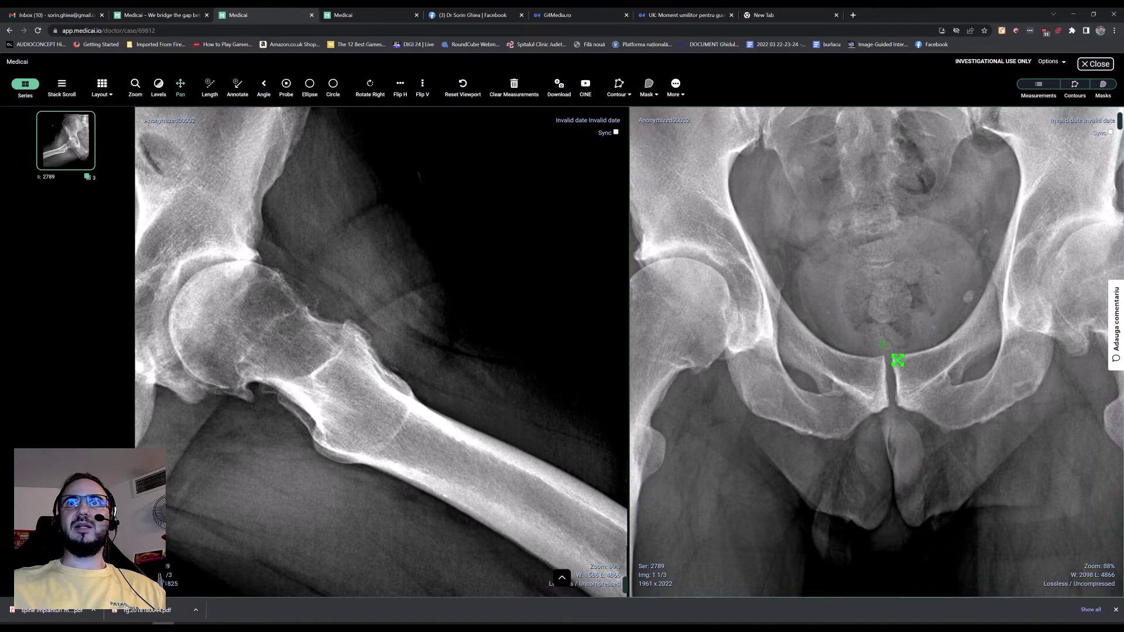
drag(898, 360, 793, 397)
drag(1007, 292, 954, 333)
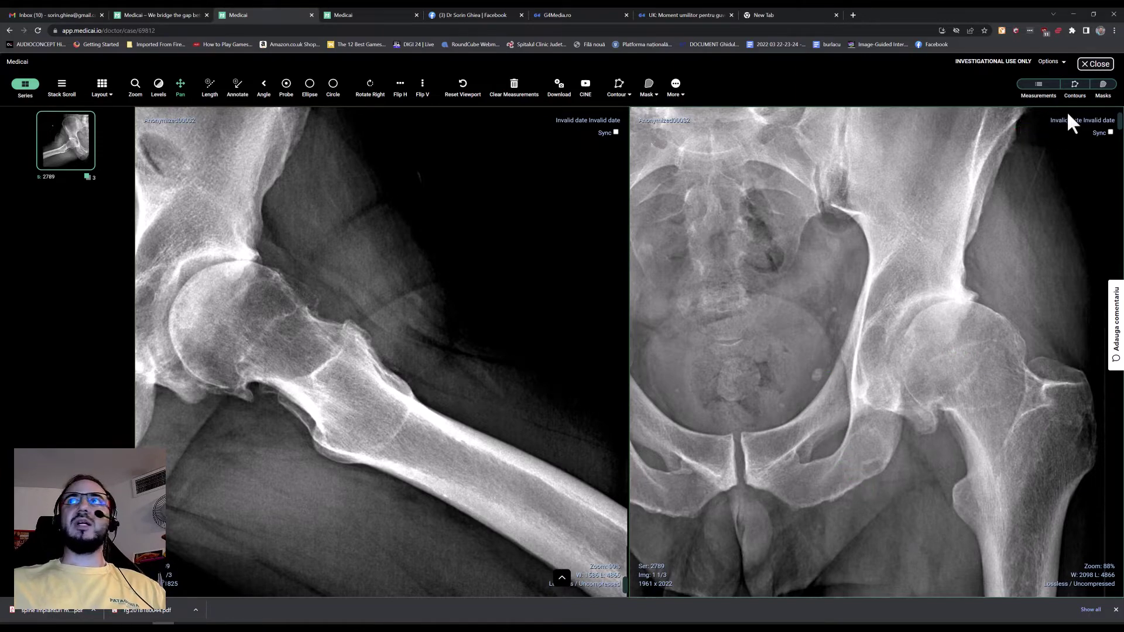
Step: Leave the X-ray, open the Anonymized00036 MRI and switch the viewer to a 1x2 layout
click(1096, 66)
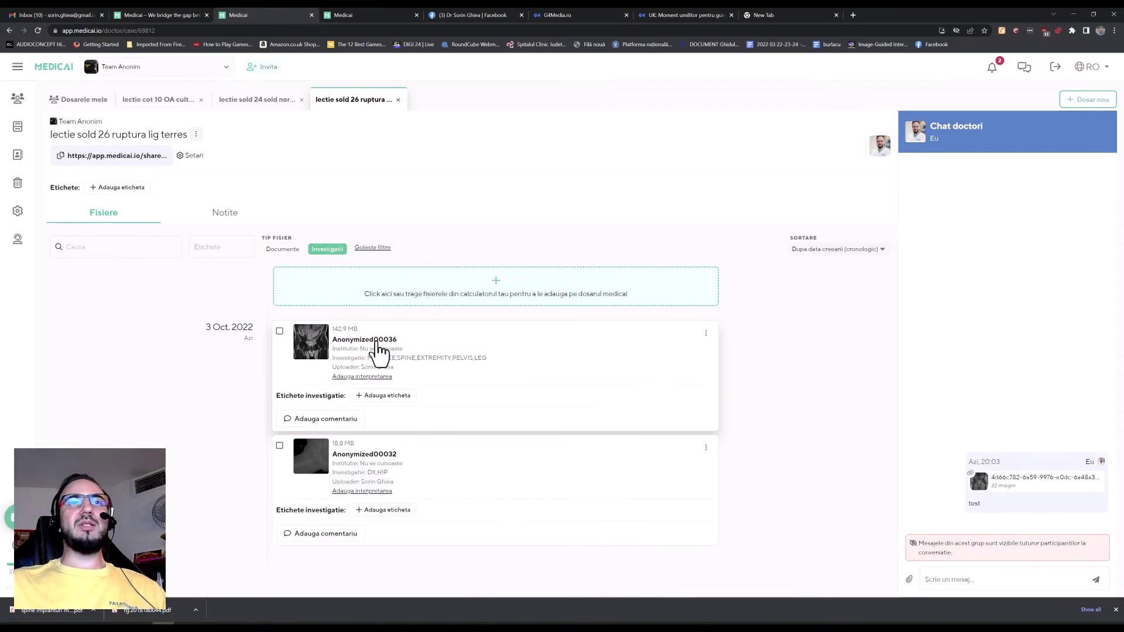
click(571, 532)
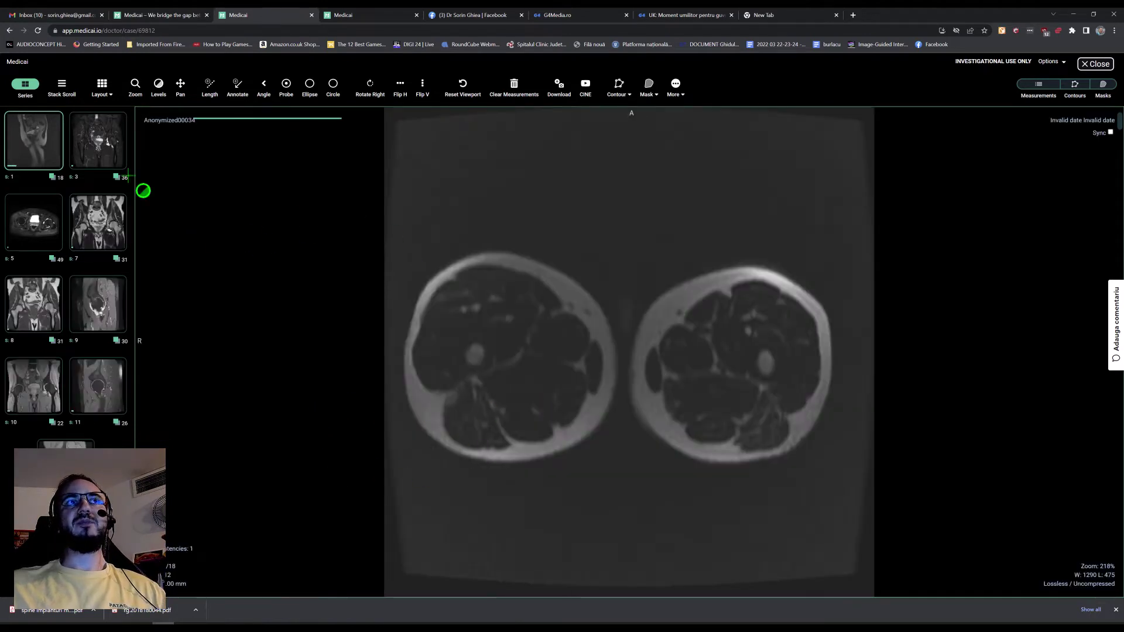
click(108, 95)
click(102, 112)
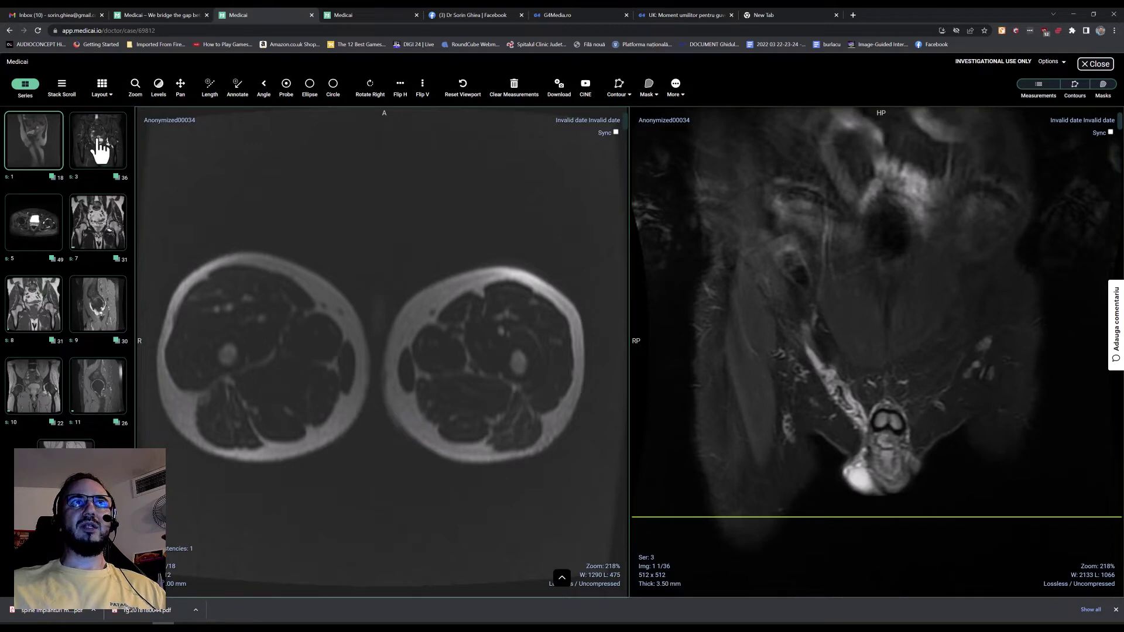
Step: Load coronal series 3 on the left and series 8 on the right, then page through slices
drag(100, 151, 199, 289)
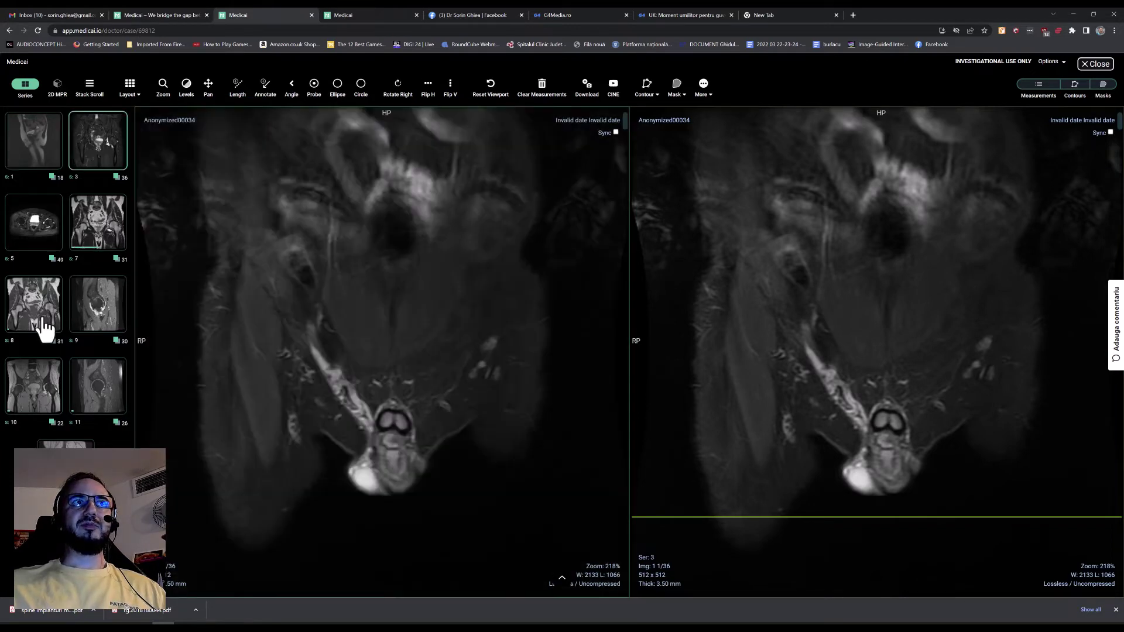
drag(45, 330, 480, 420)
scroll(470, 441, down, 8)
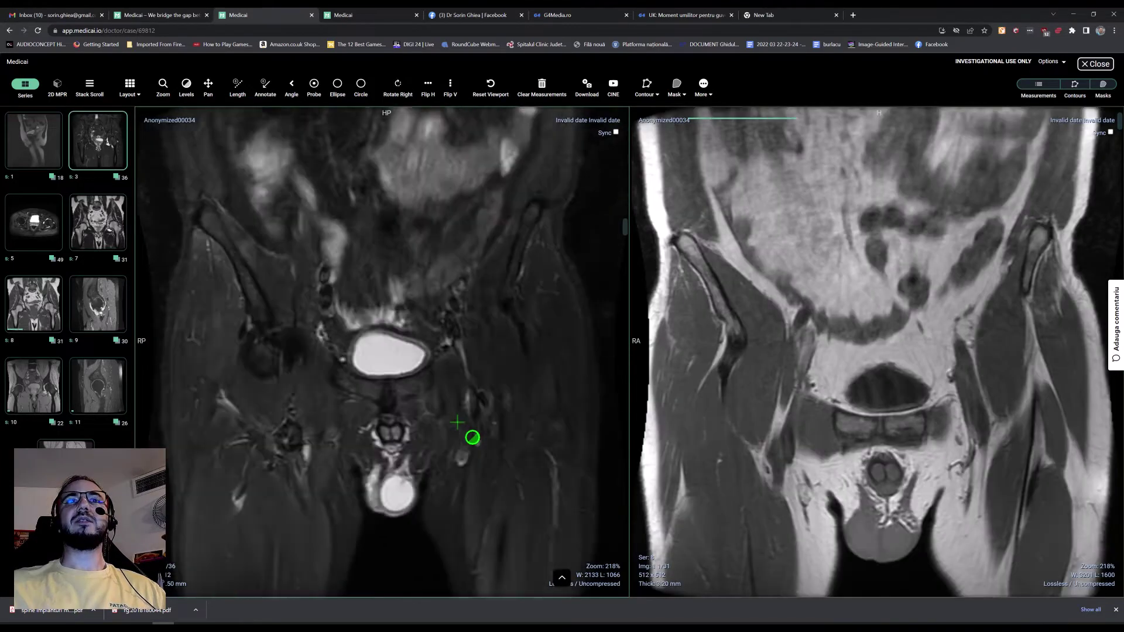
scroll(539, 483, down, 2)
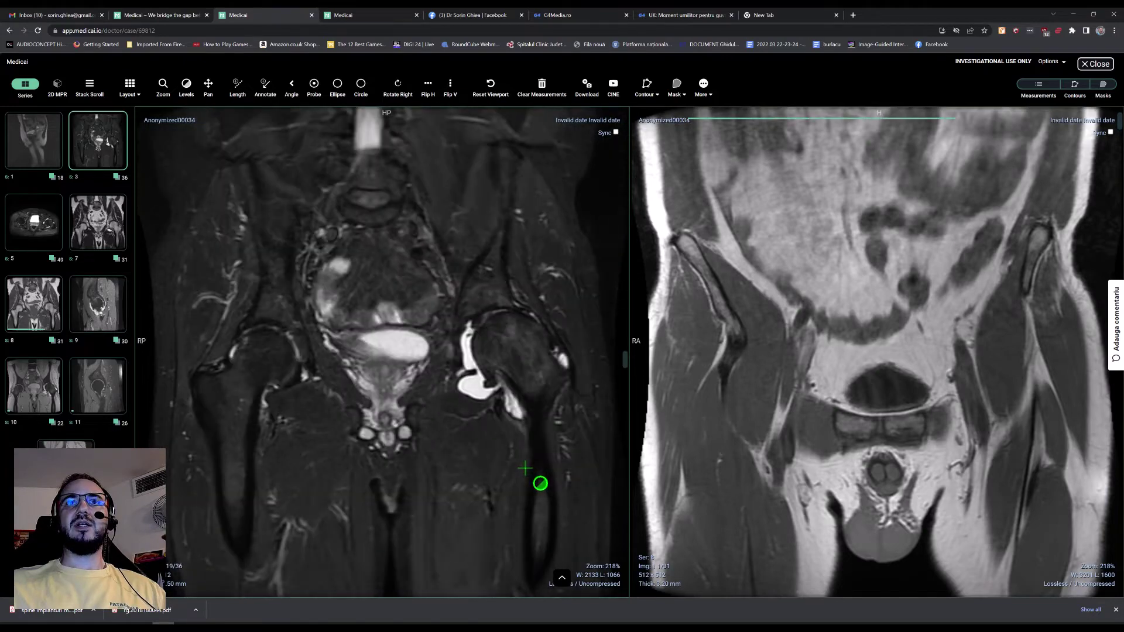
scroll(539, 484, down, 2)
scroll(832, 493, down, 17)
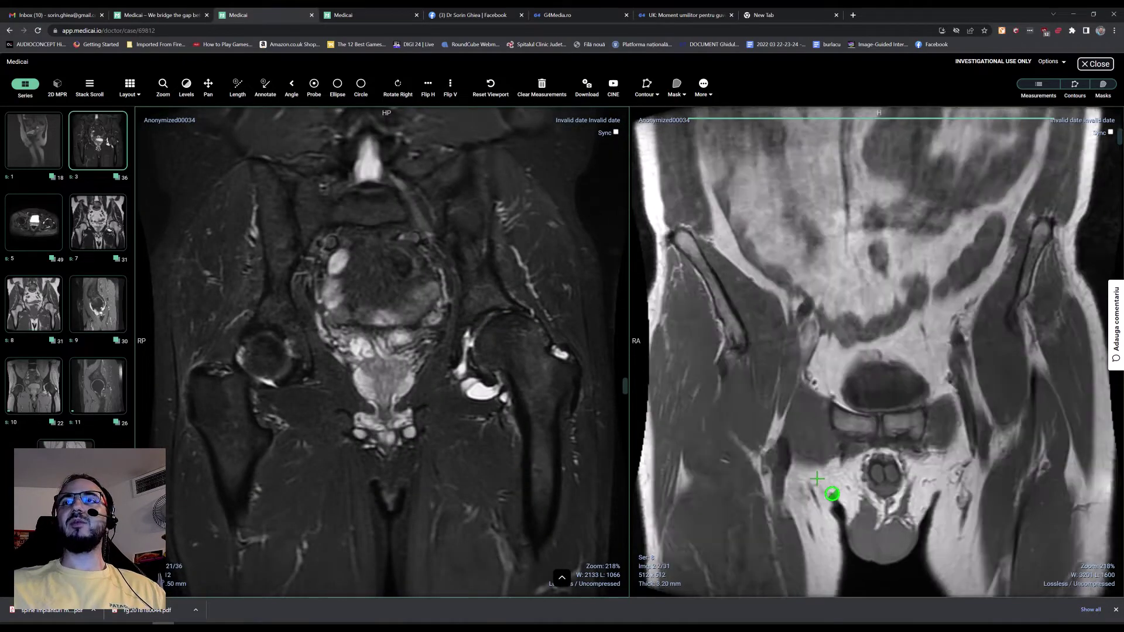
scroll(834, 495, up, 4)
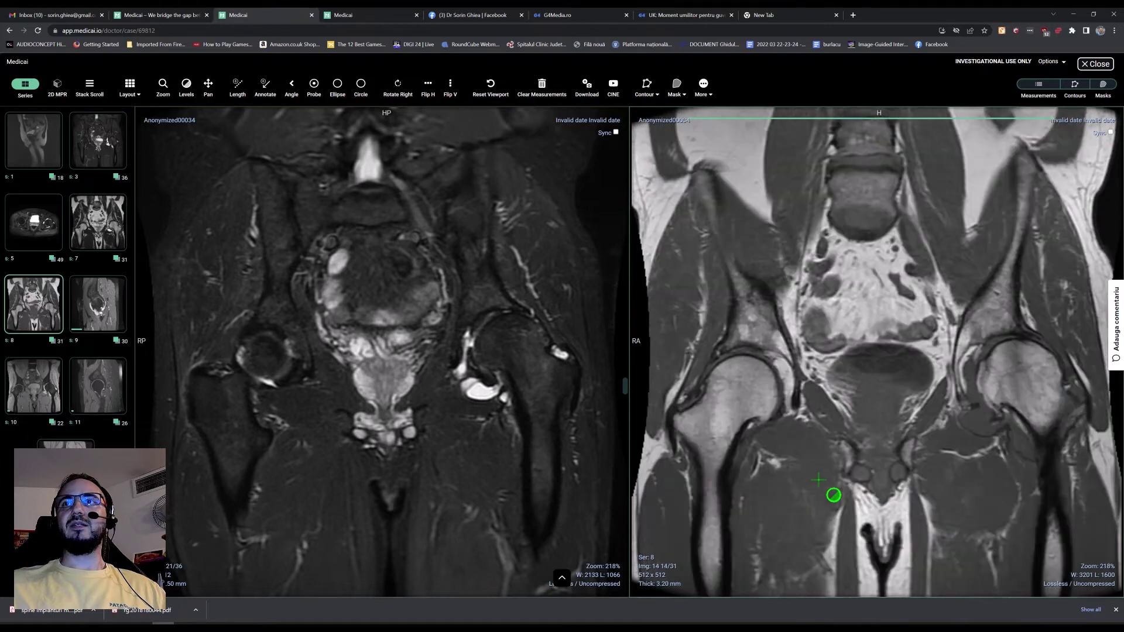
scroll(1089, 416, up, 1)
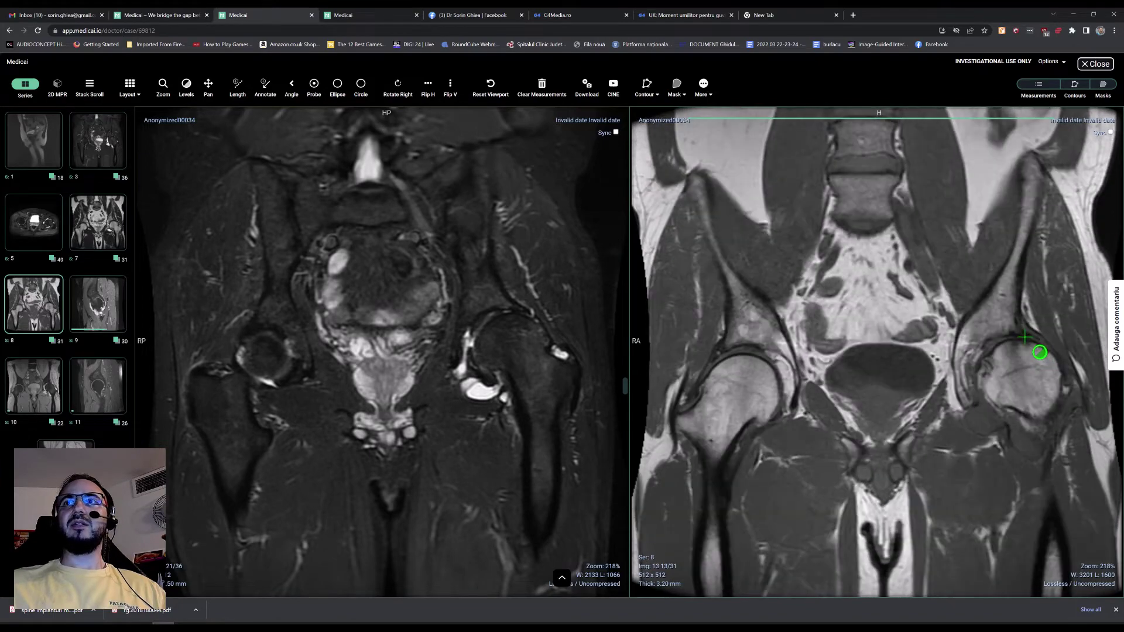
scroll(1007, 394, down, 1)
Step: Replace the right view with series 10 and compare coronal hip slices against series 3
drag(55, 417, 838, 454)
scroll(989, 381, up, 1)
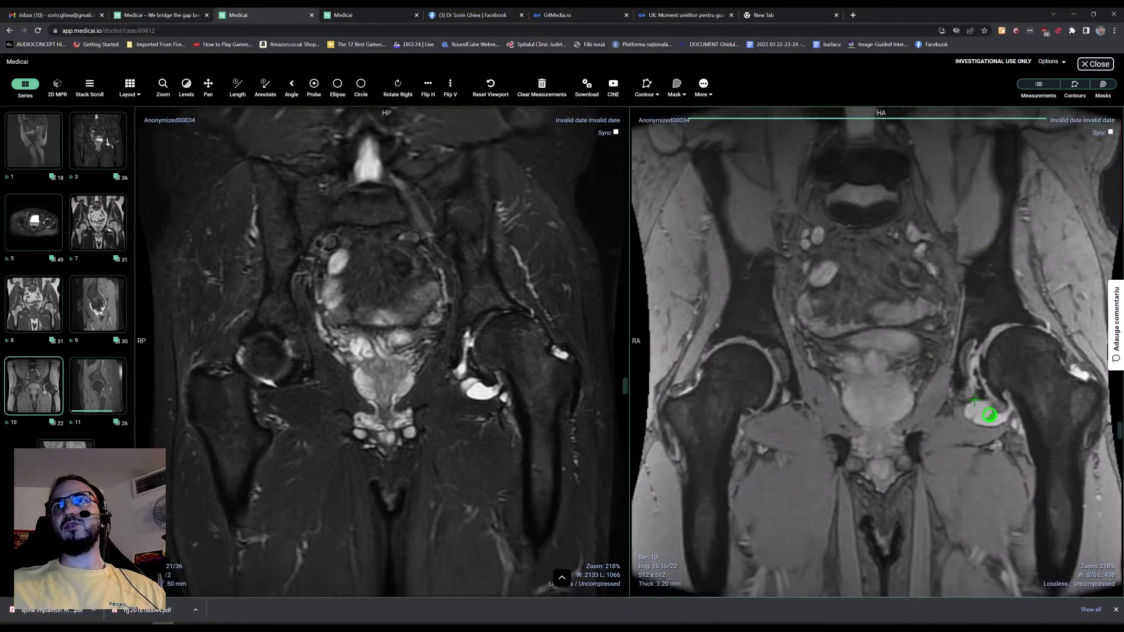
scroll(1050, 352, up, 1)
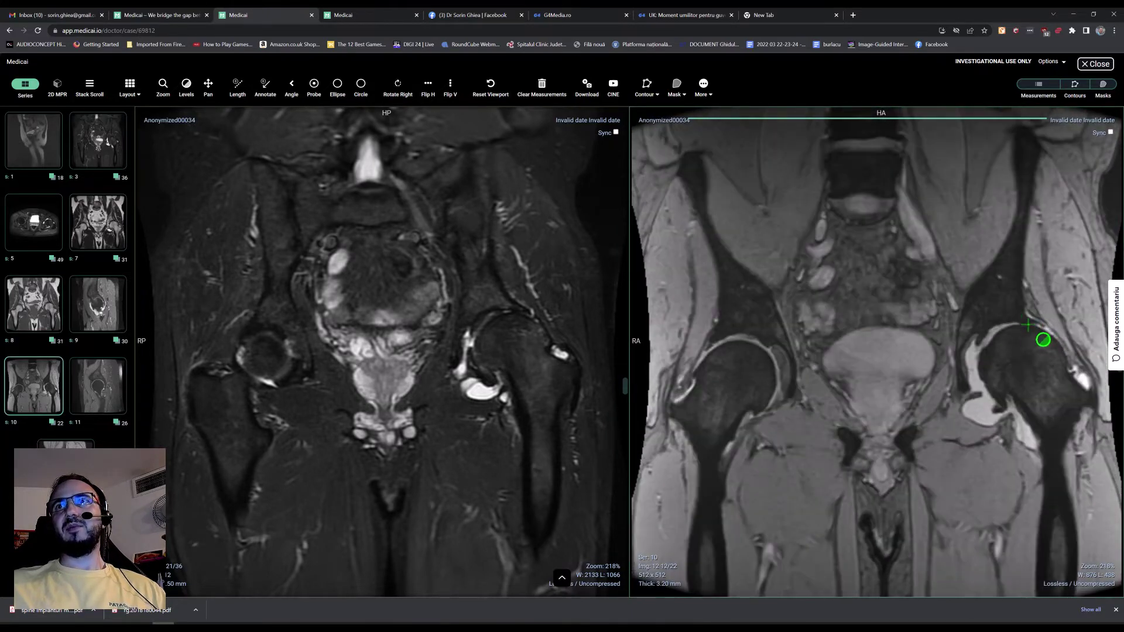
scroll(1044, 340, down, 1)
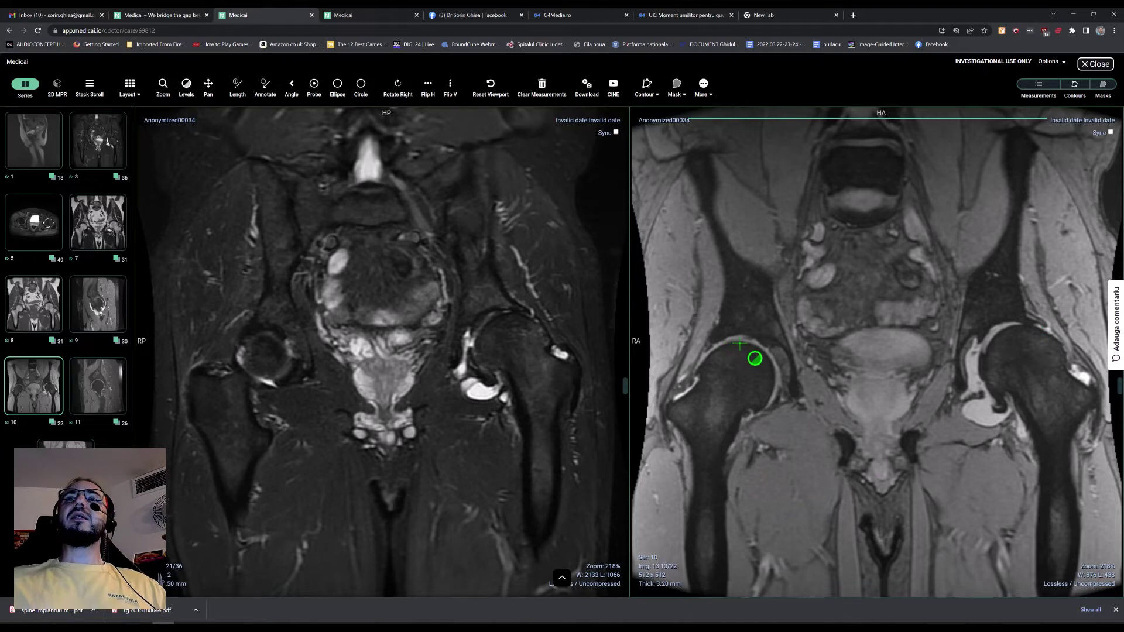
scroll(719, 355, down, 2)
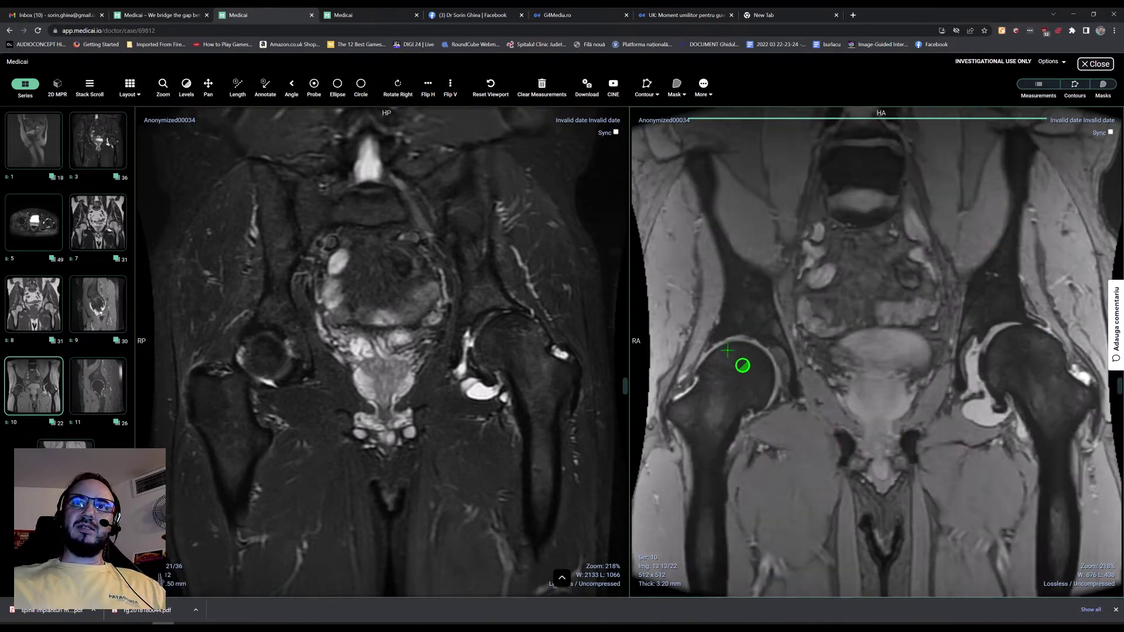
scroll(744, 380, up, 2)
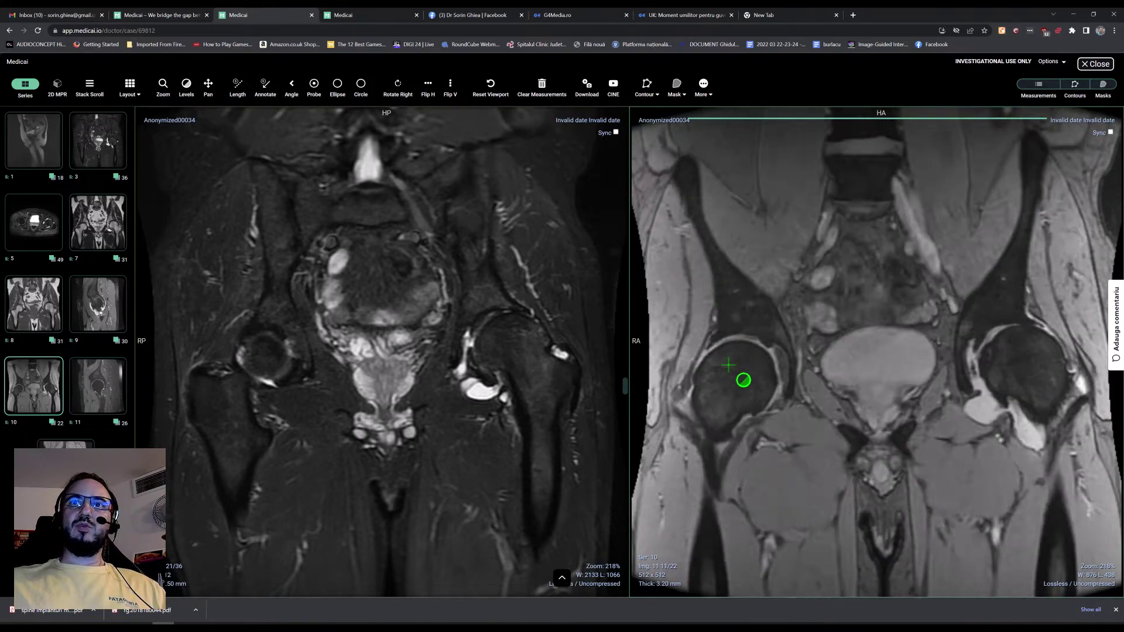
scroll(756, 394, down, 1)
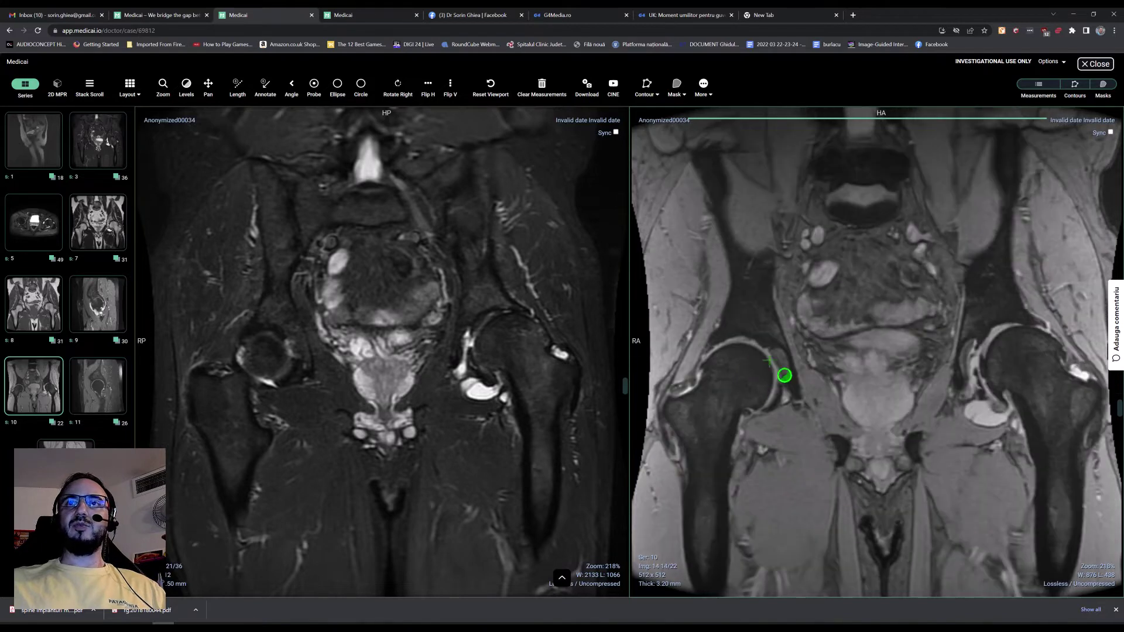
scroll(1063, 344, up, 1)
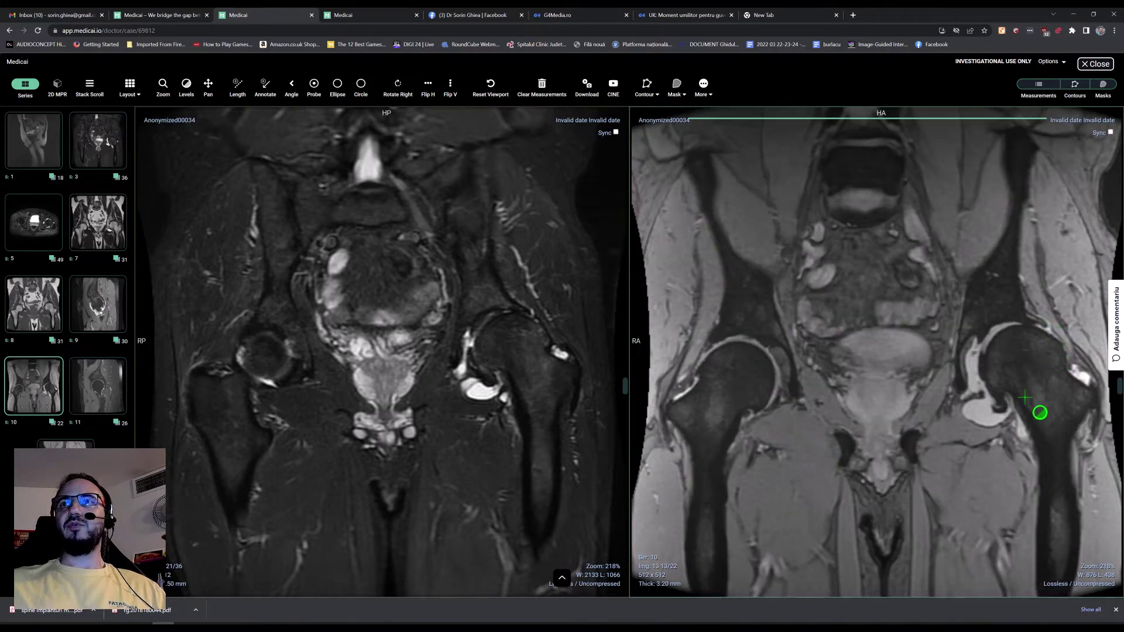
scroll(1030, 413, up, 1)
scroll(1005, 419, up, 1)
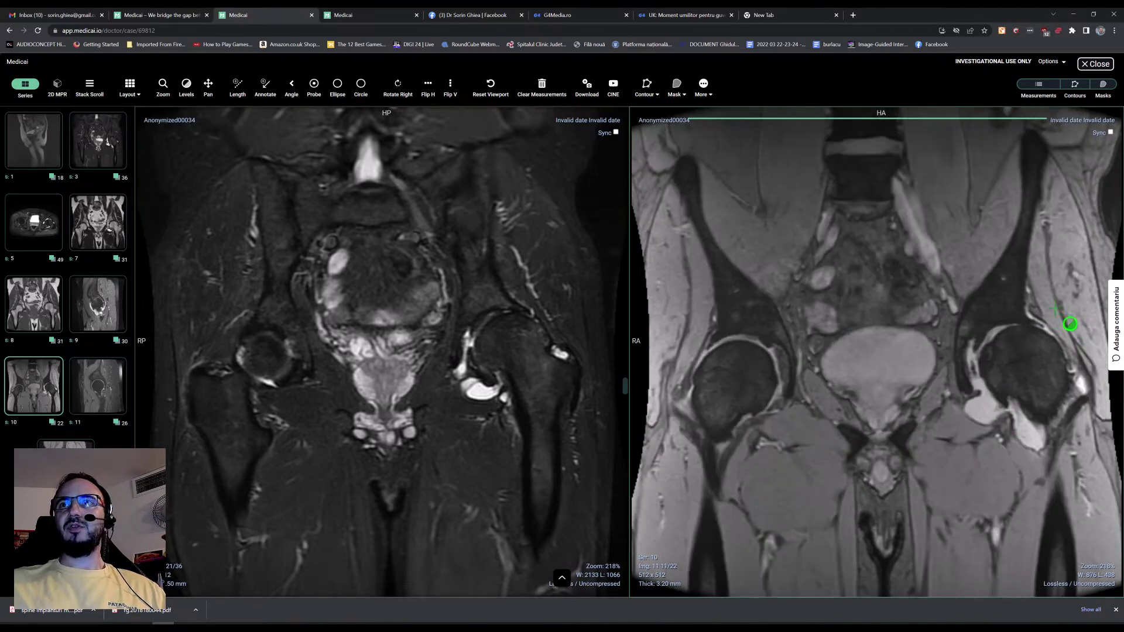
scroll(1054, 340, down, 3)
scroll(1060, 345, up, 1)
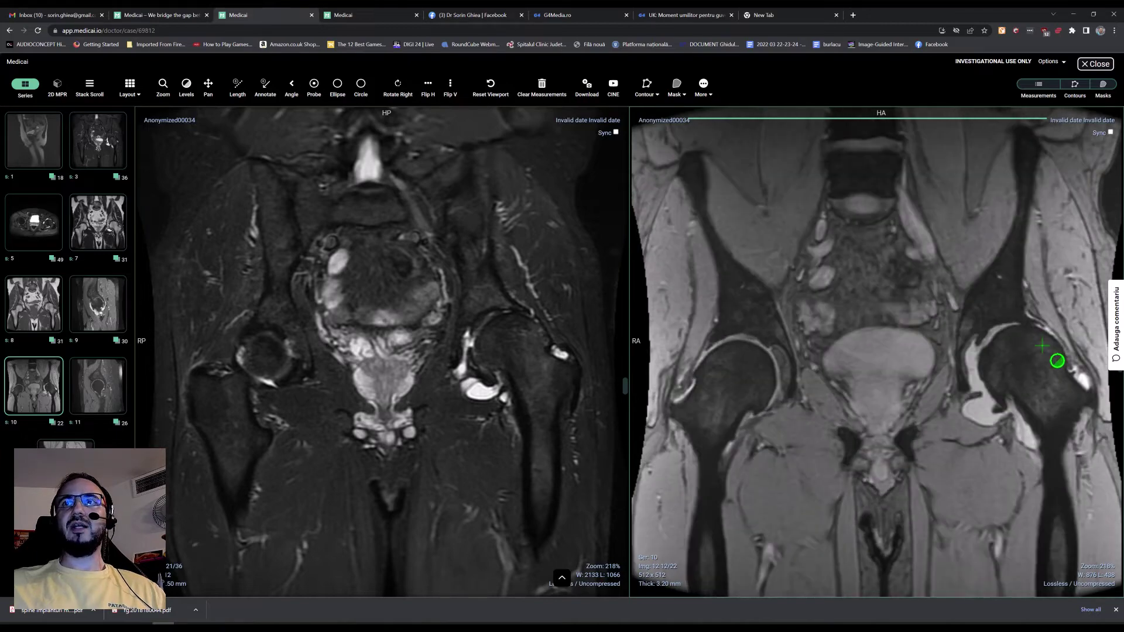
scroll(491, 416, up, 4)
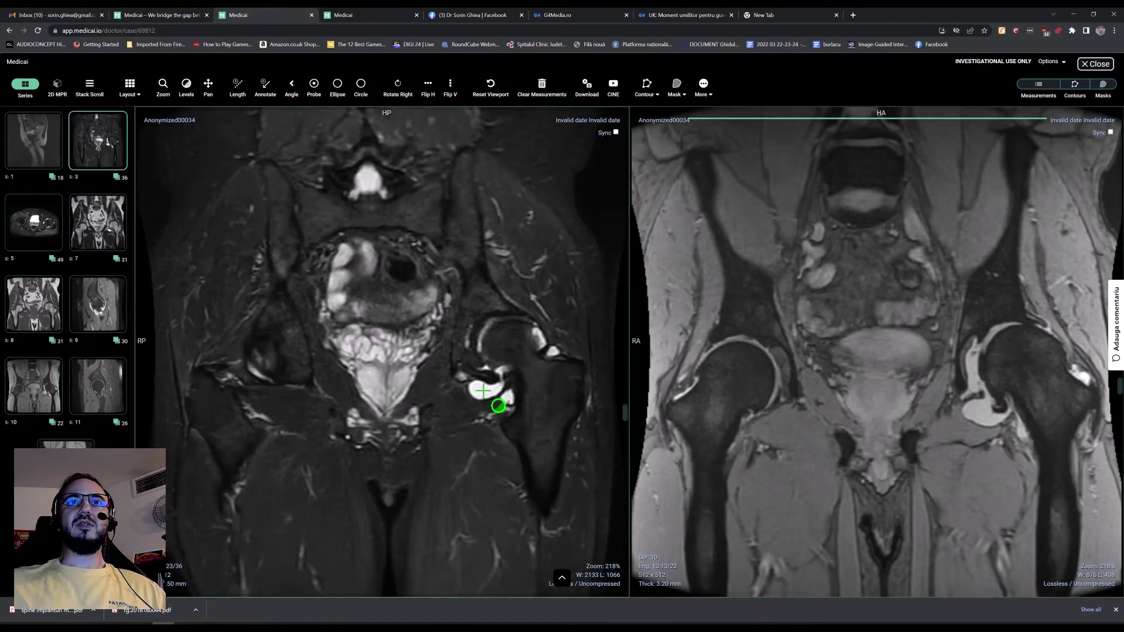
scroll(521, 410, down, 2)
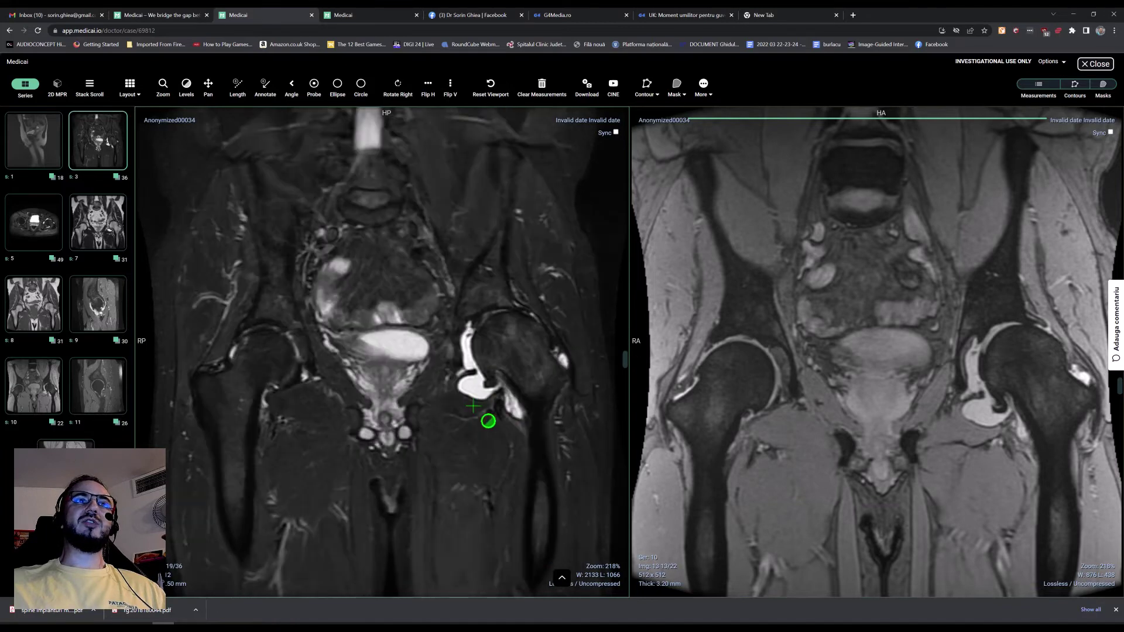
Step: Load axial series 5 on the right, zoom in and pan the femoral head into the coronal view
drag(55, 238, 693, 447)
scroll(490, 470, down, 1)
scroll(484, 472, up, 1)
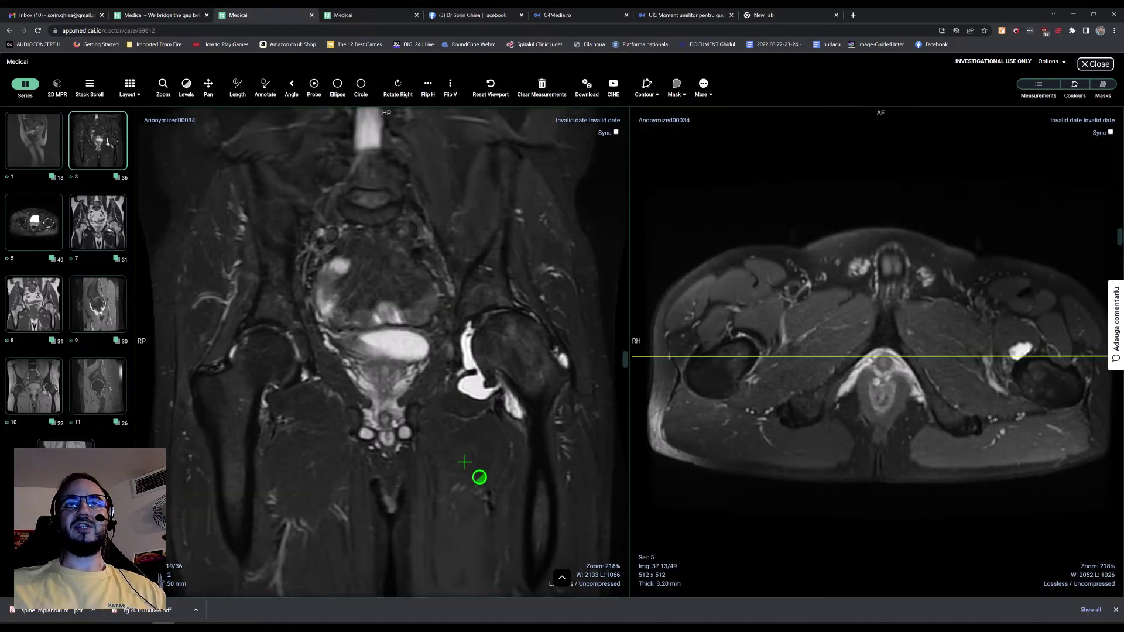
drag(474, 469, 368, 143)
click(208, 94)
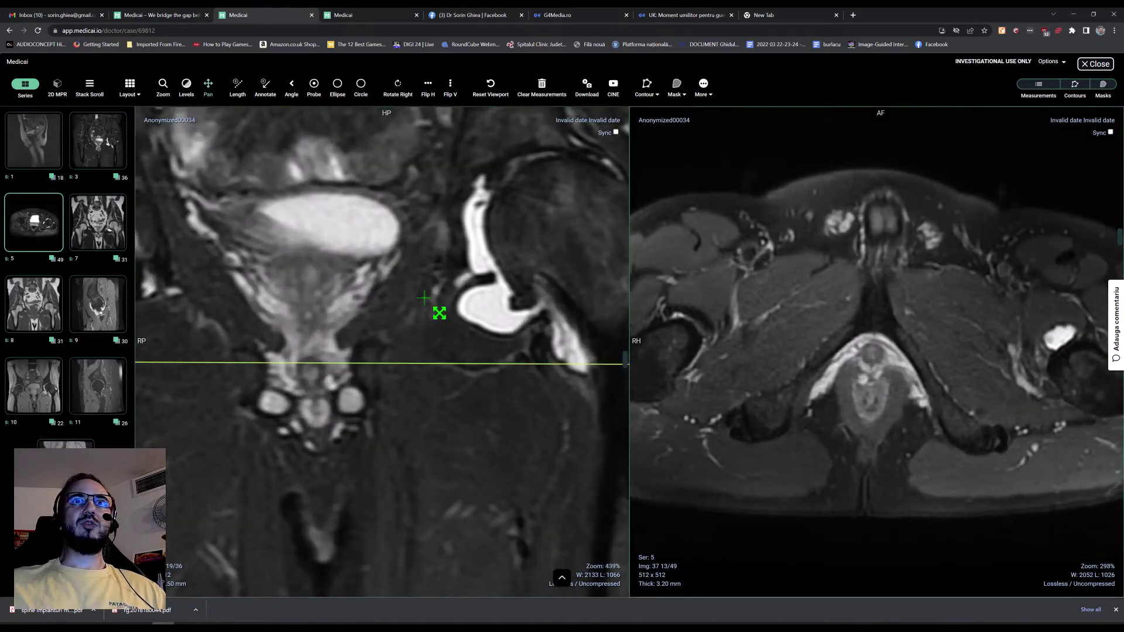
drag(434, 360, 261, 406)
Step: Page back and forth through the slices around the right femoral head
scroll(392, 404, up, 2)
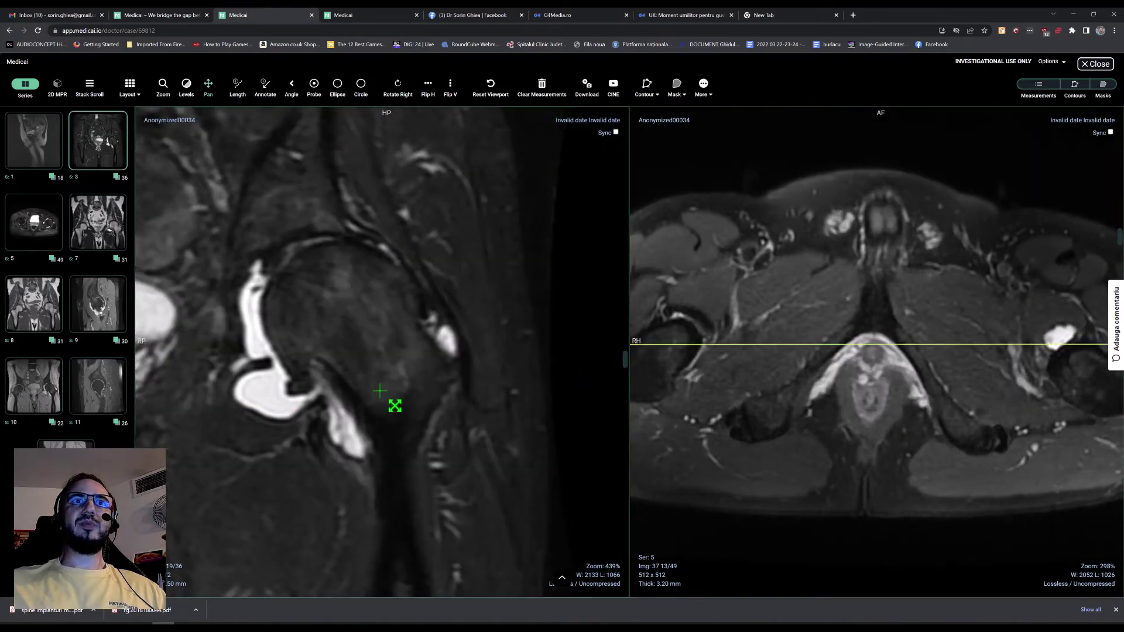
scroll(397, 411, down, 2)
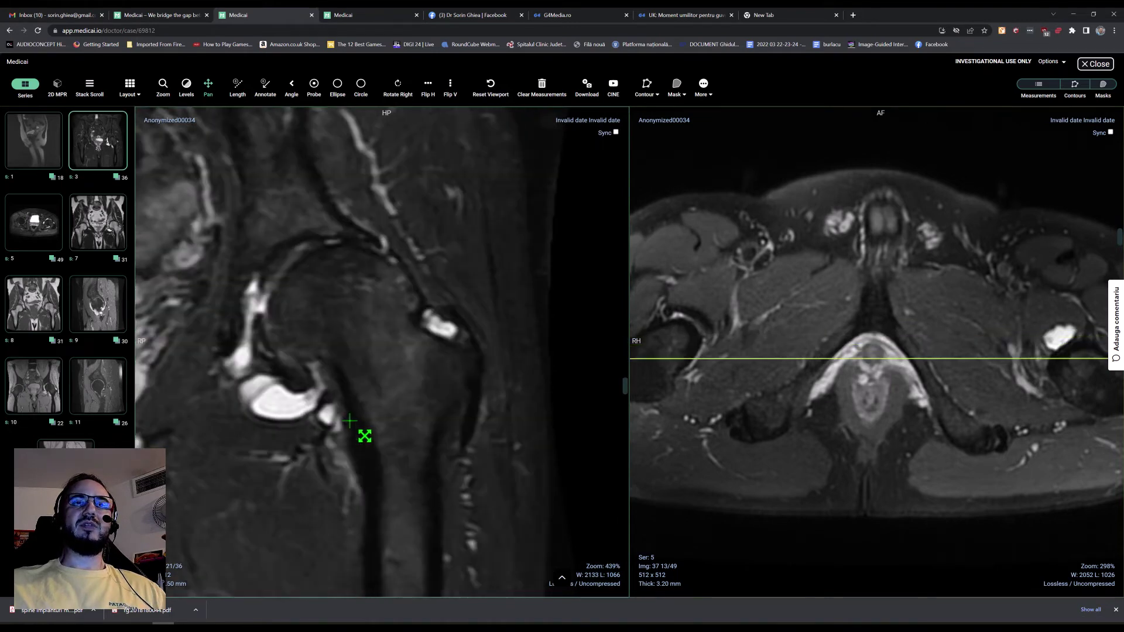
scroll(363, 427, up, 1)
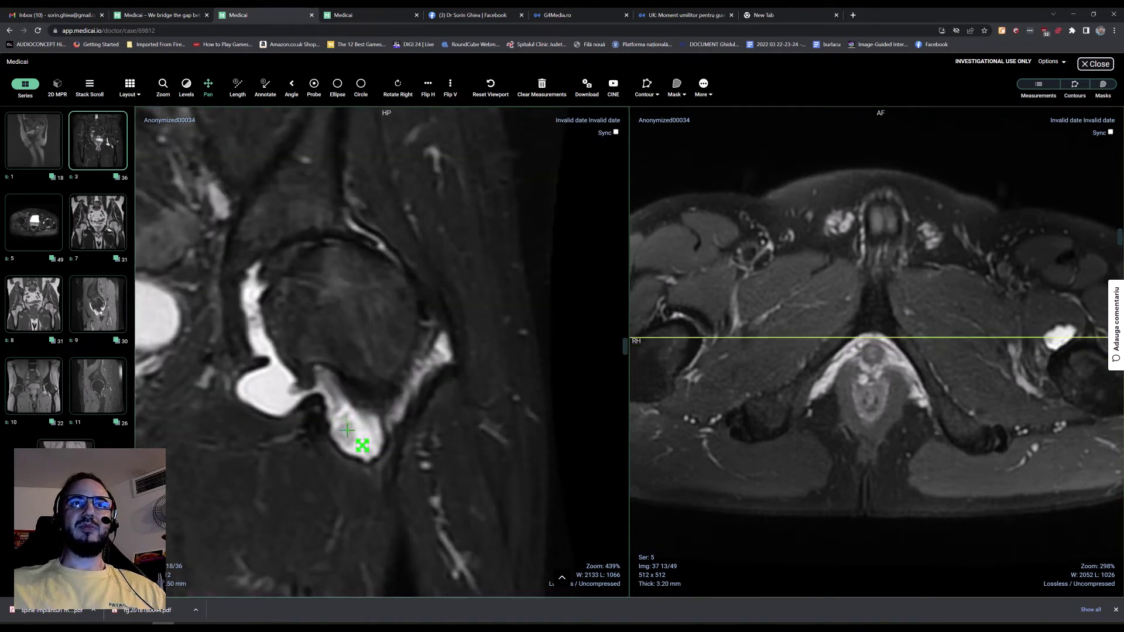
scroll(369, 445, down, 2)
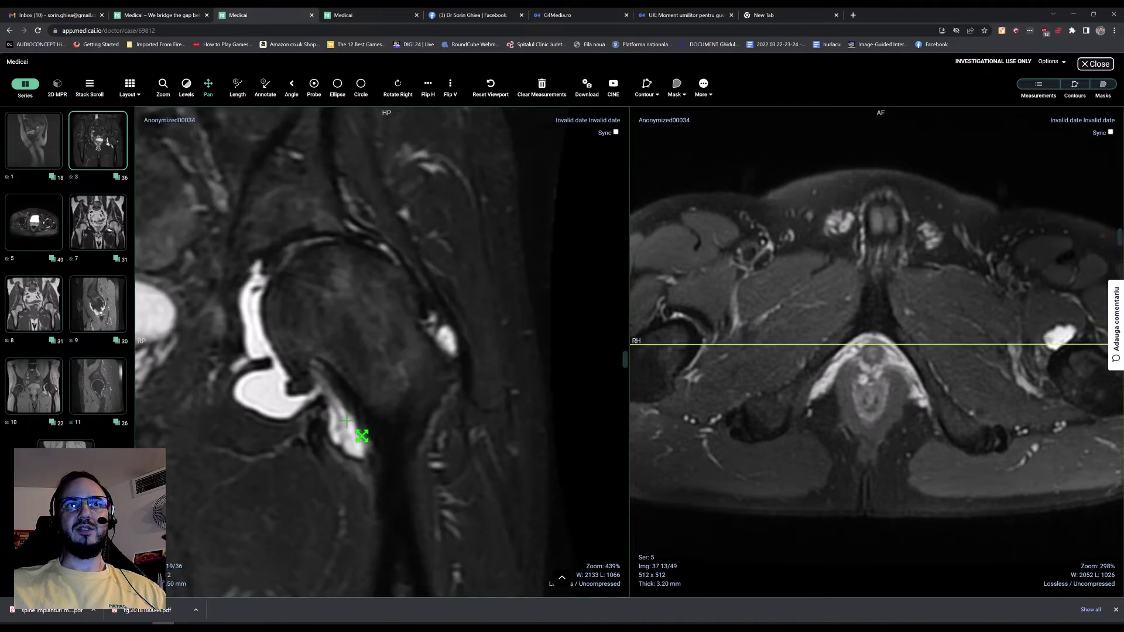
scroll(361, 451, up, 1)
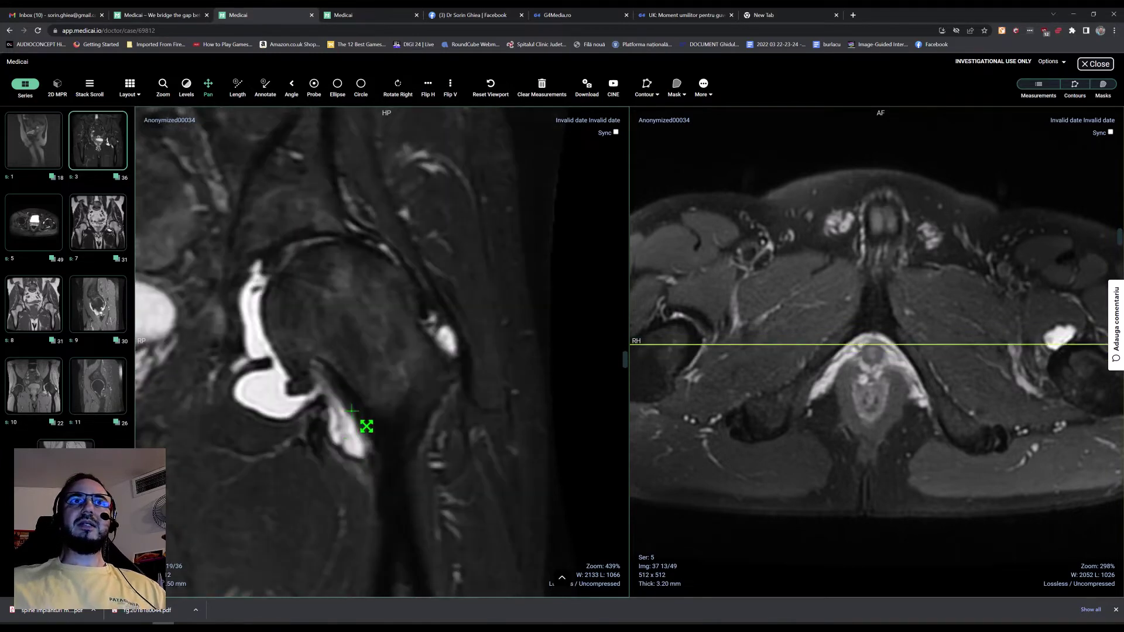
scroll(367, 426, up, 2)
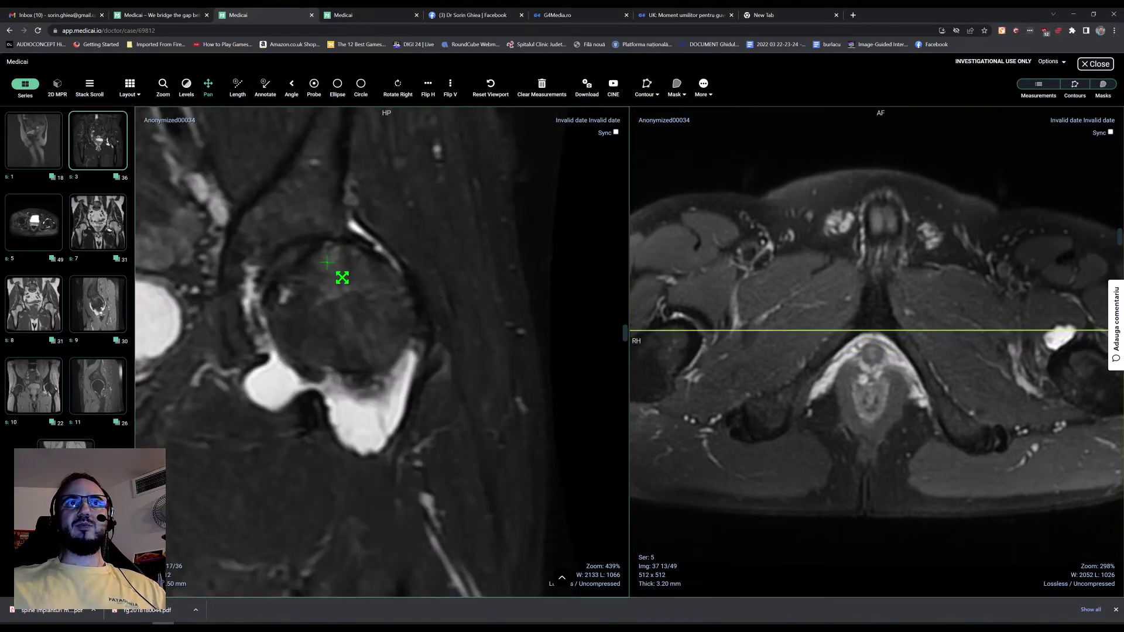
scroll(345, 275, down, 1)
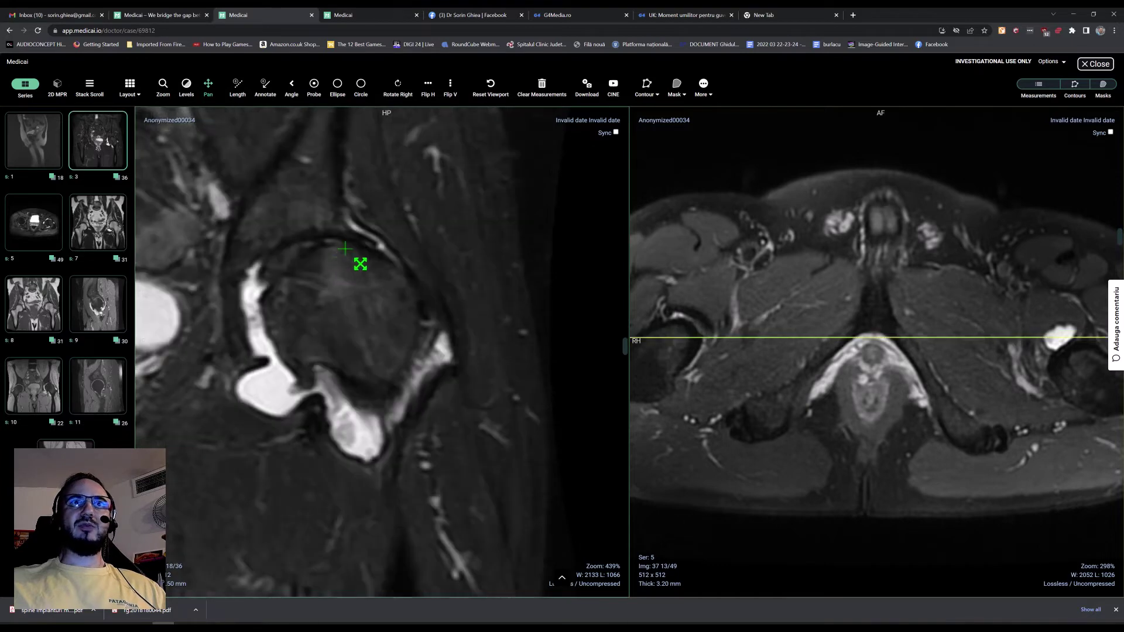
scroll(322, 230, down, 1)
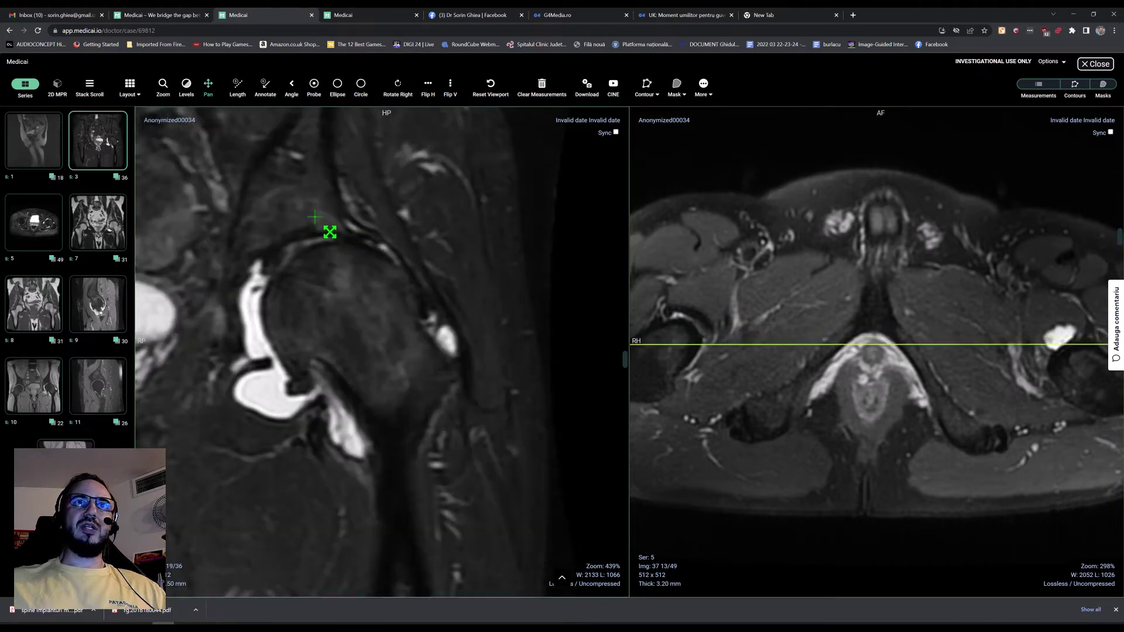
scroll(351, 252, up, 1)
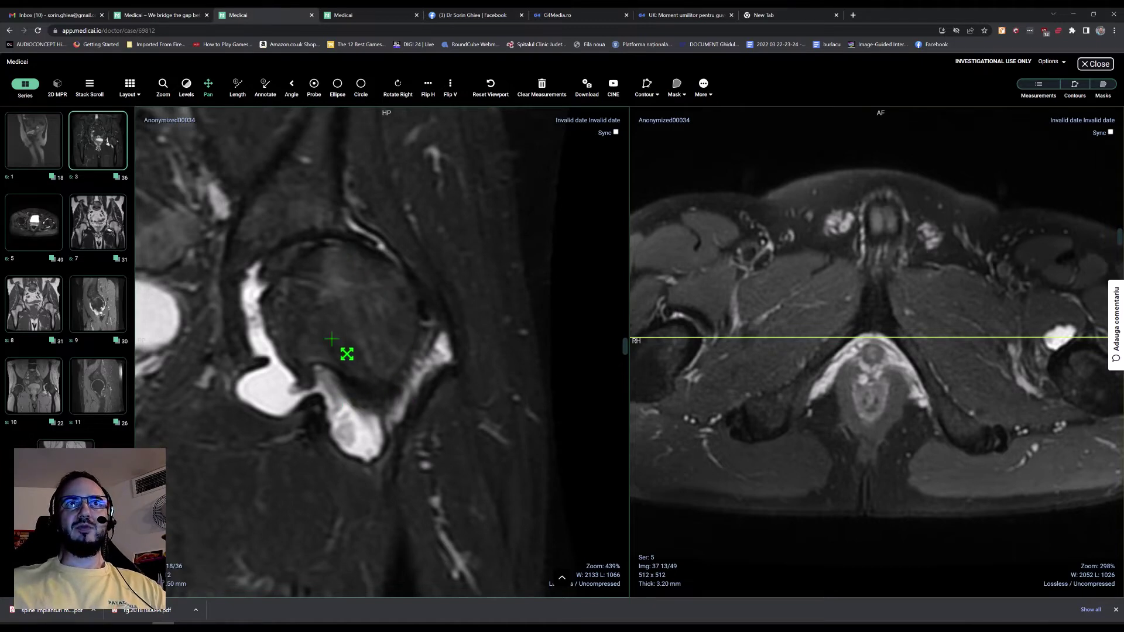
scroll(364, 301, down, 1)
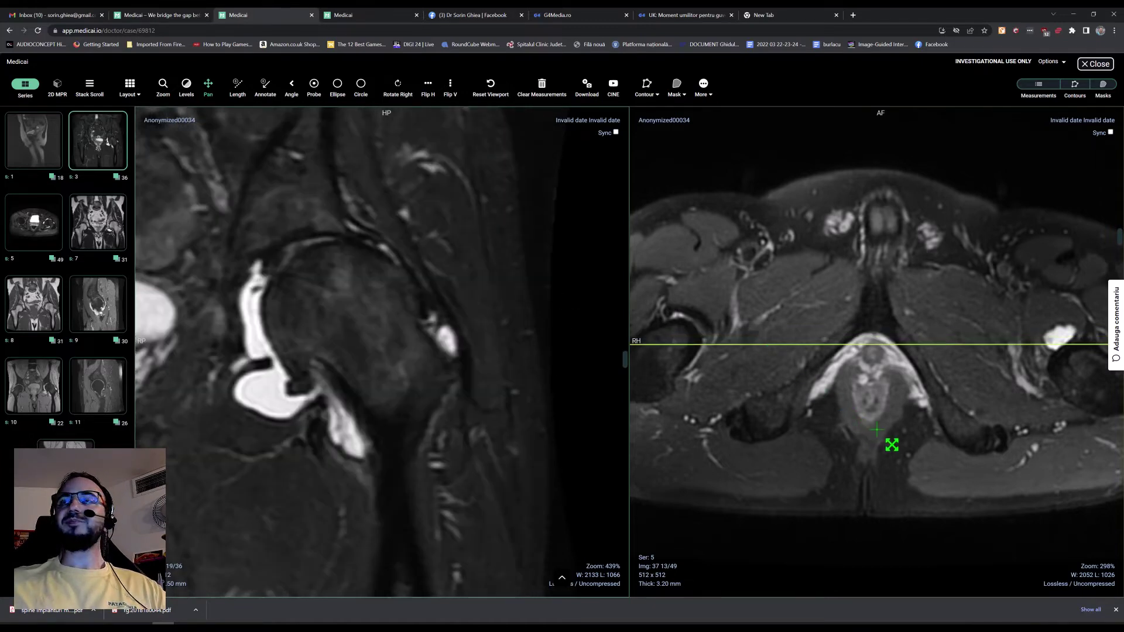
scroll(1019, 457, down, 11)
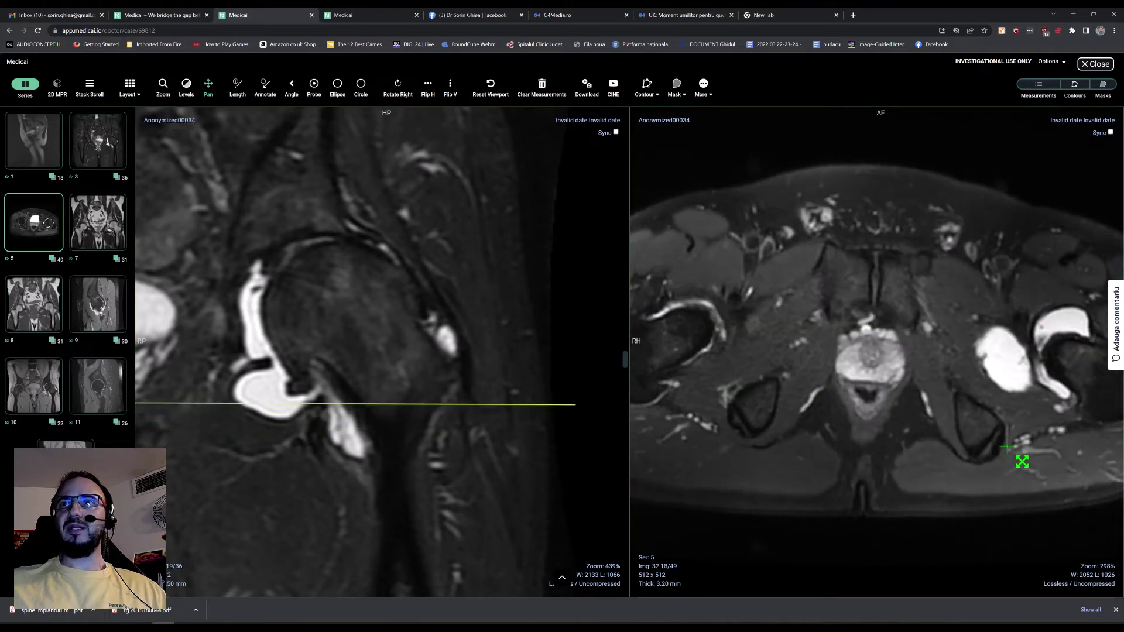
scroll(1022, 462, down, 3)
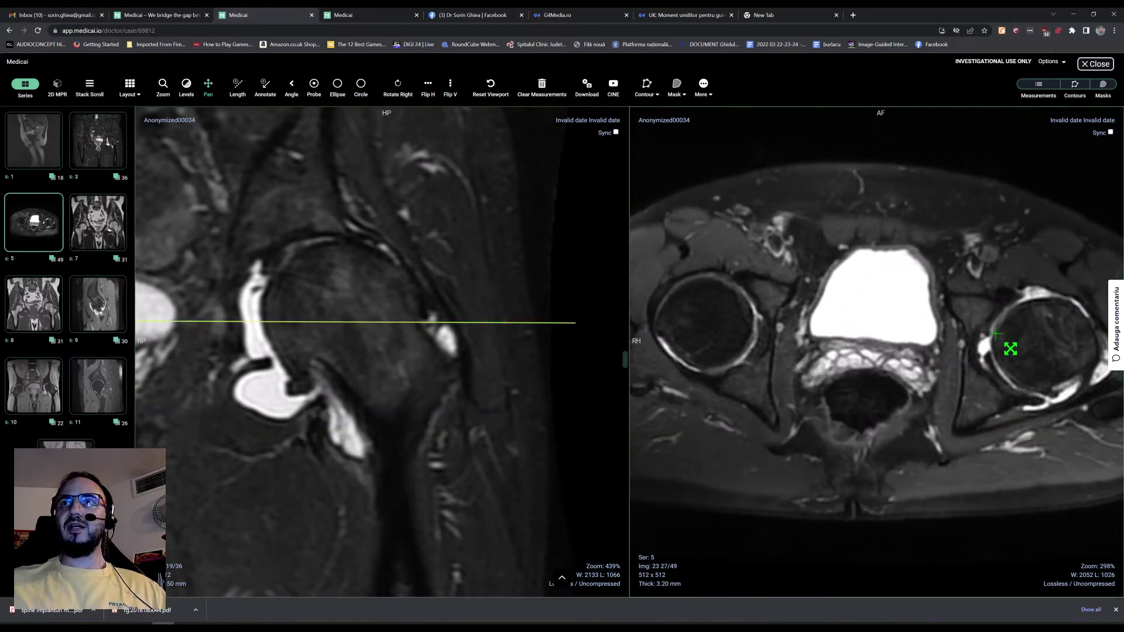
scroll(1011, 352, up, 3)
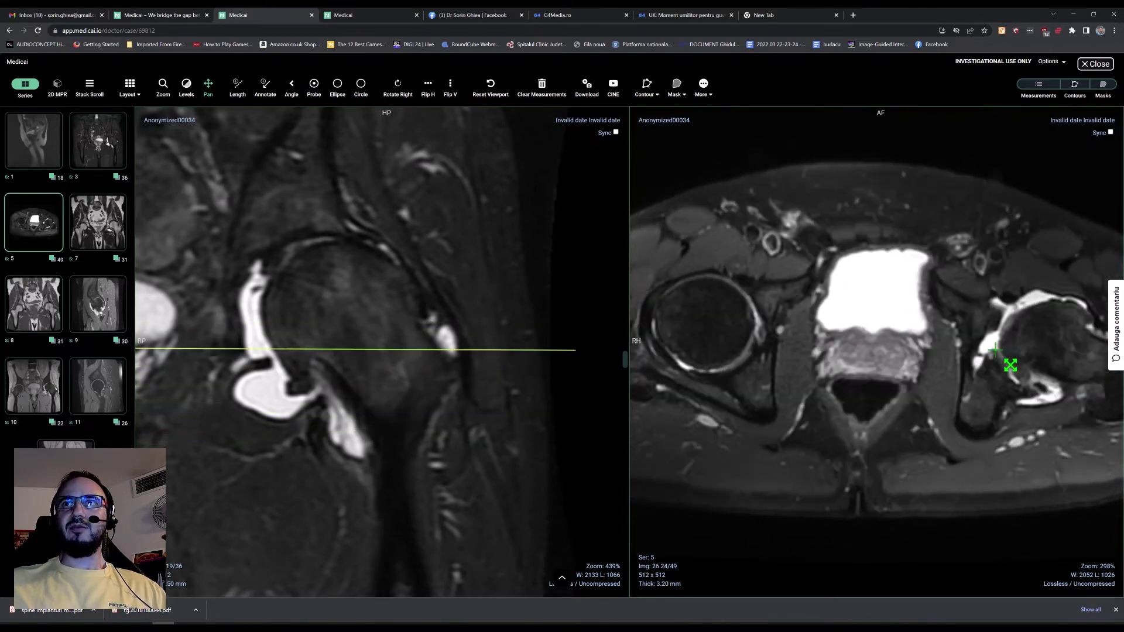
scroll(1011, 365, down, 4)
scroll(767, 357, up, 6)
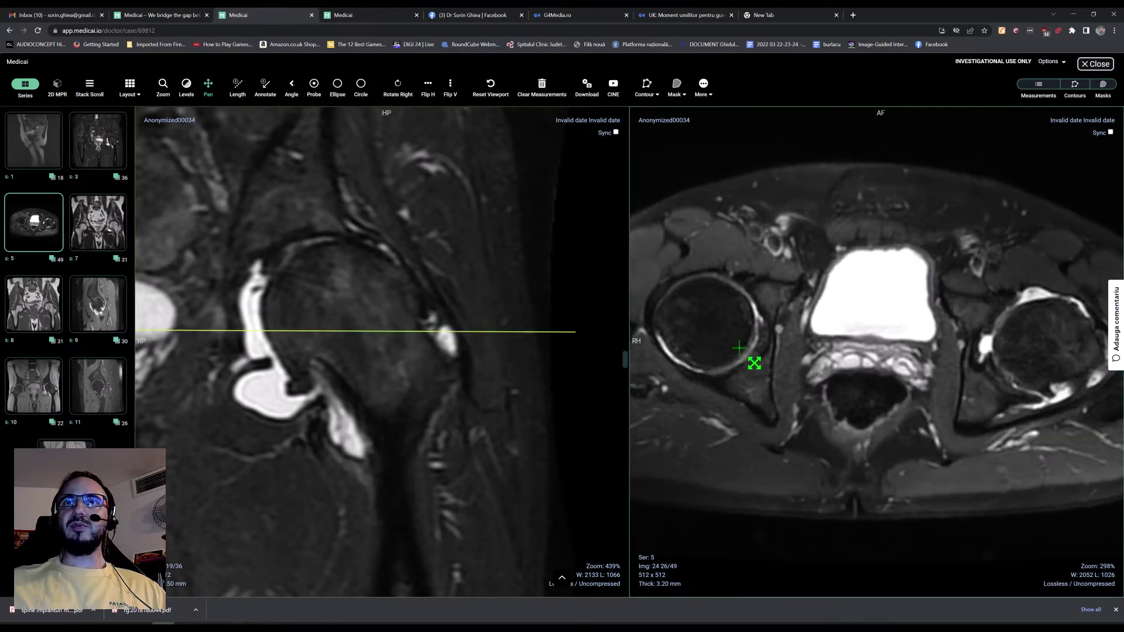
scroll(772, 353, down, 4)
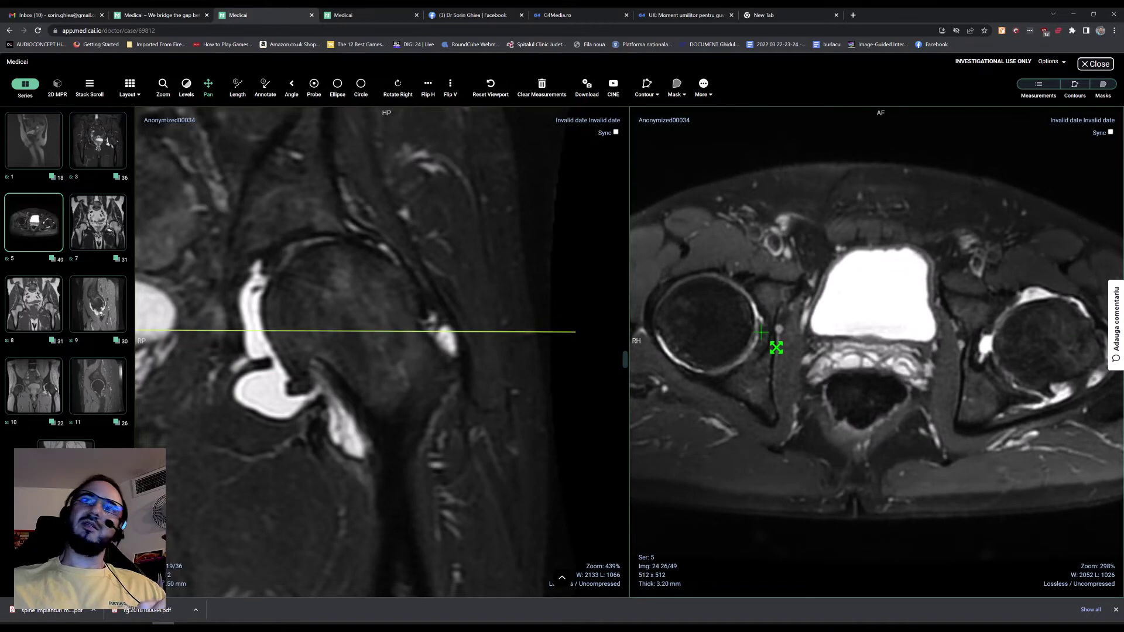
scroll(776, 348, down, 1)
scroll(777, 349, up, 2)
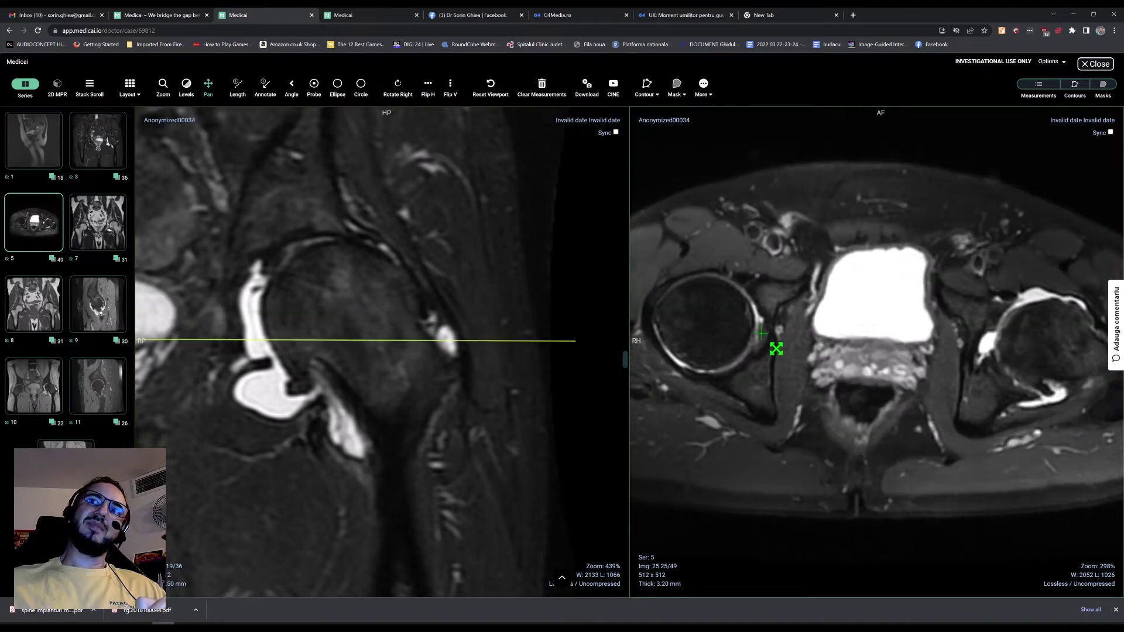
scroll(775, 361, down, 1)
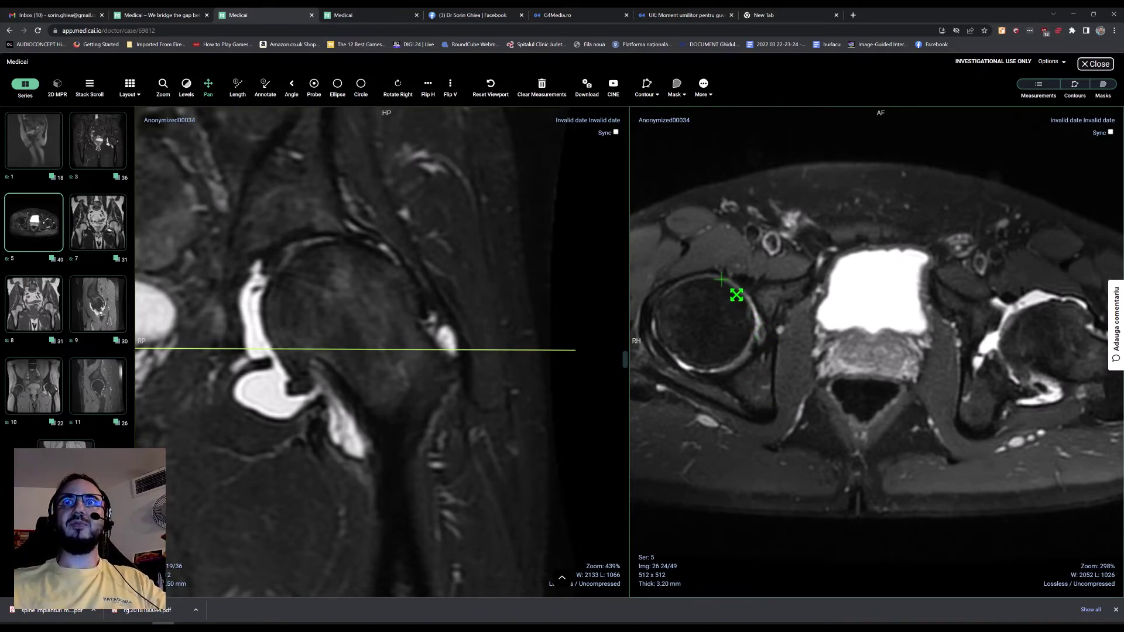
scroll(981, 407, down, 5)
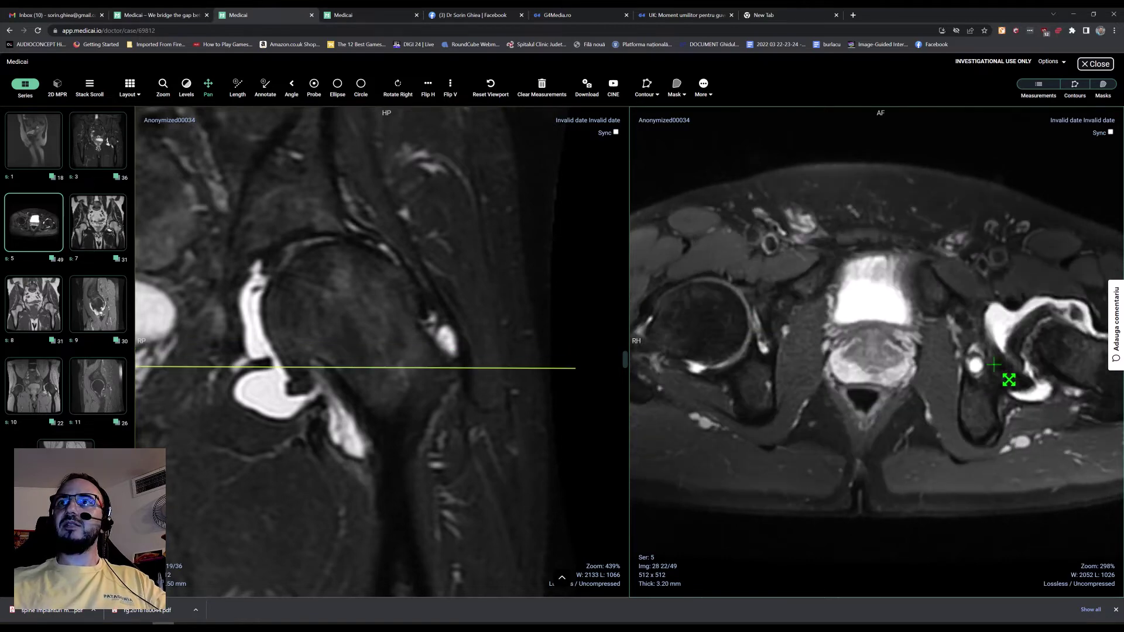
scroll(1007, 356, down, 1)
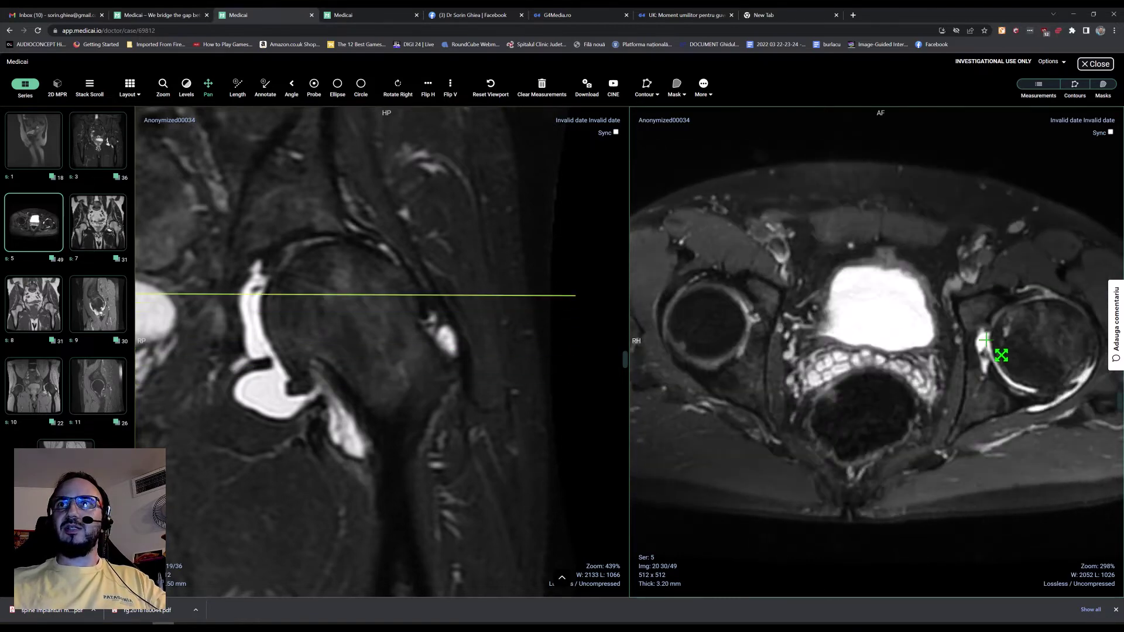
scroll(991, 363, up, 1)
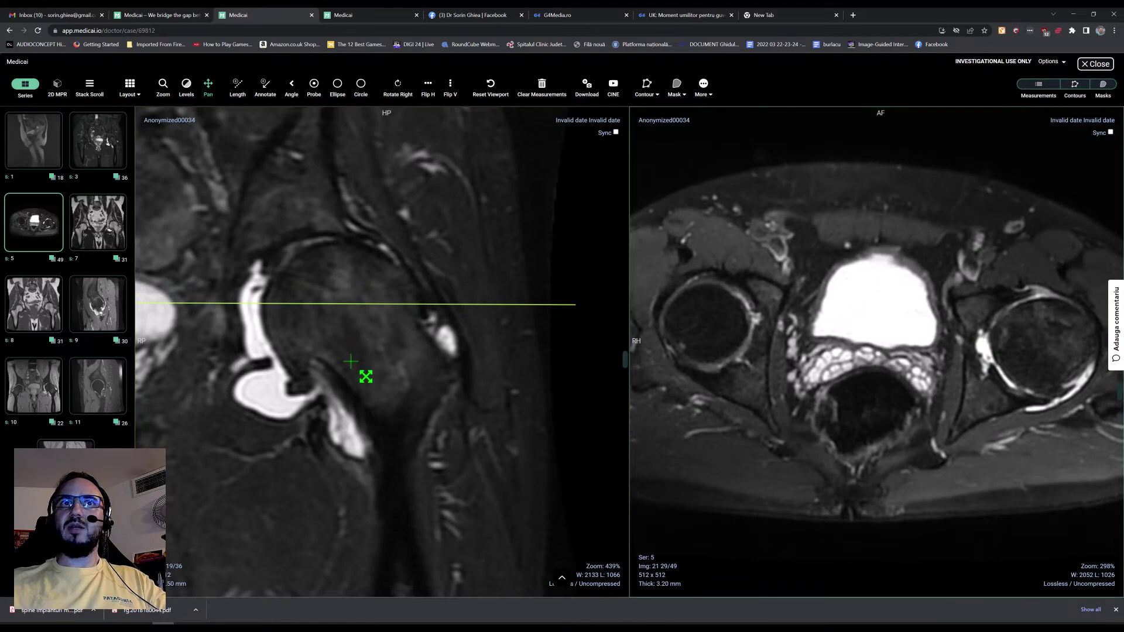
Step: Page the coronal series to slice 20 of 36, then close the viewer
click(294, 364)
scroll(246, 327, down, 1)
scroll(249, 316, up, 1)
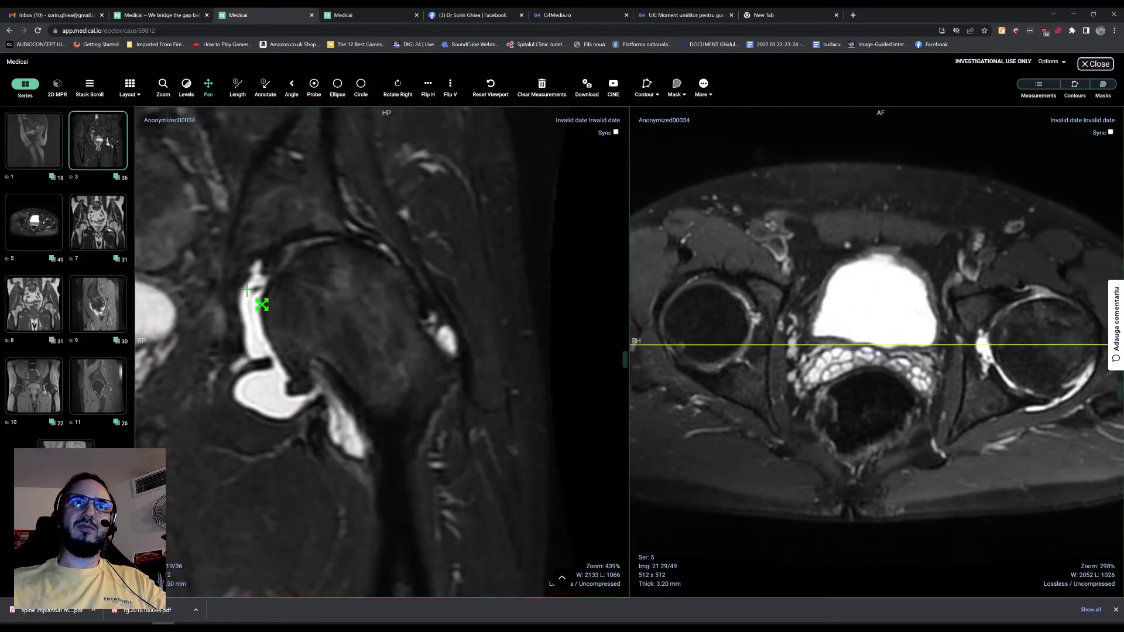
scroll(284, 316, down, 1)
scroll(282, 316, up, 1)
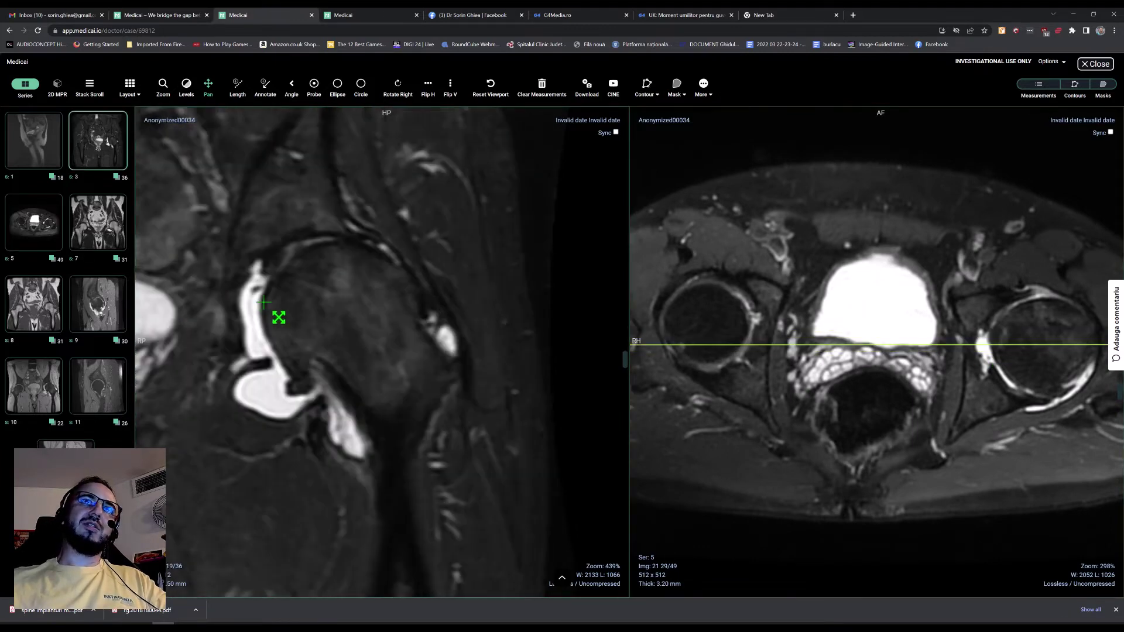
scroll(301, 274, down, 2)
scroll(297, 275, up, 1)
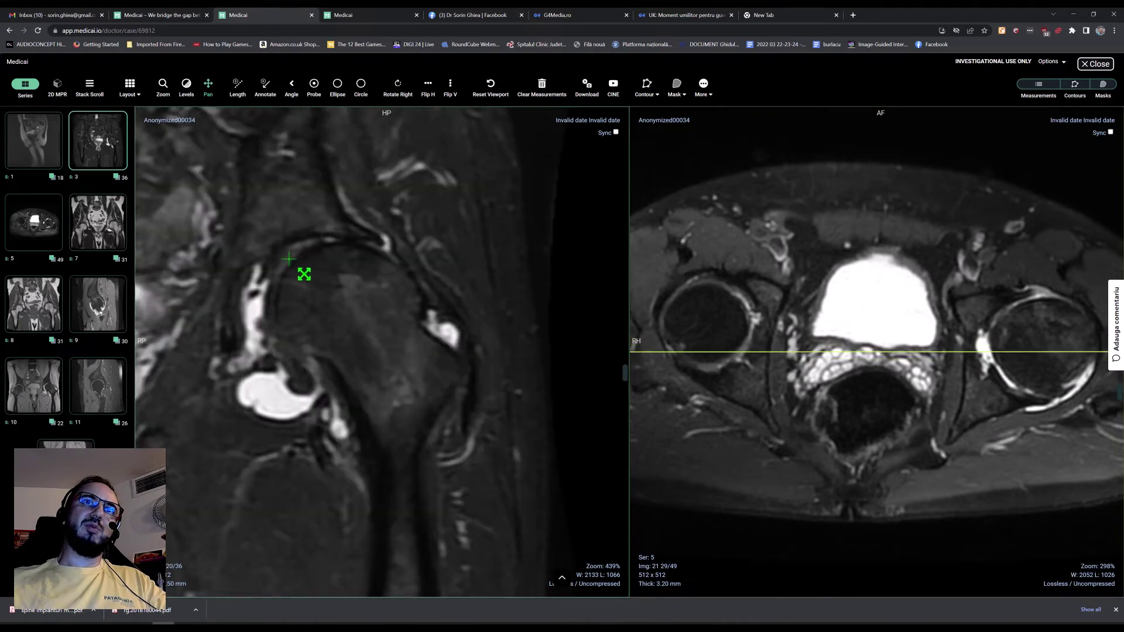
scroll(287, 288, up, 2)
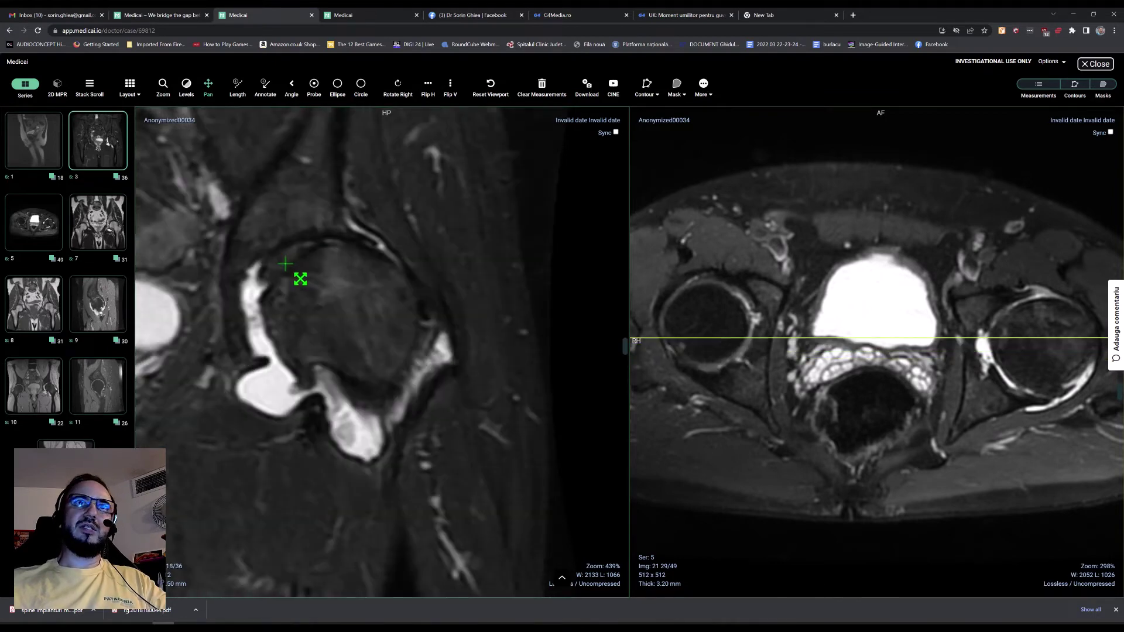
scroll(422, 410, down, 5)
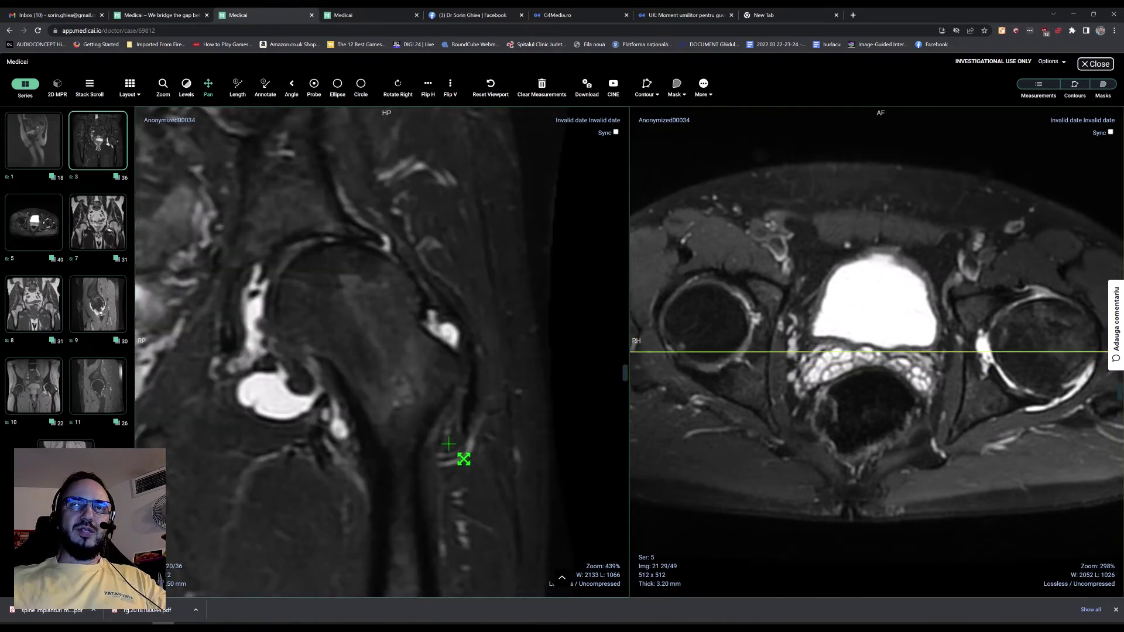
scroll(464, 461, up, 6)
scroll(464, 461, down, 1)
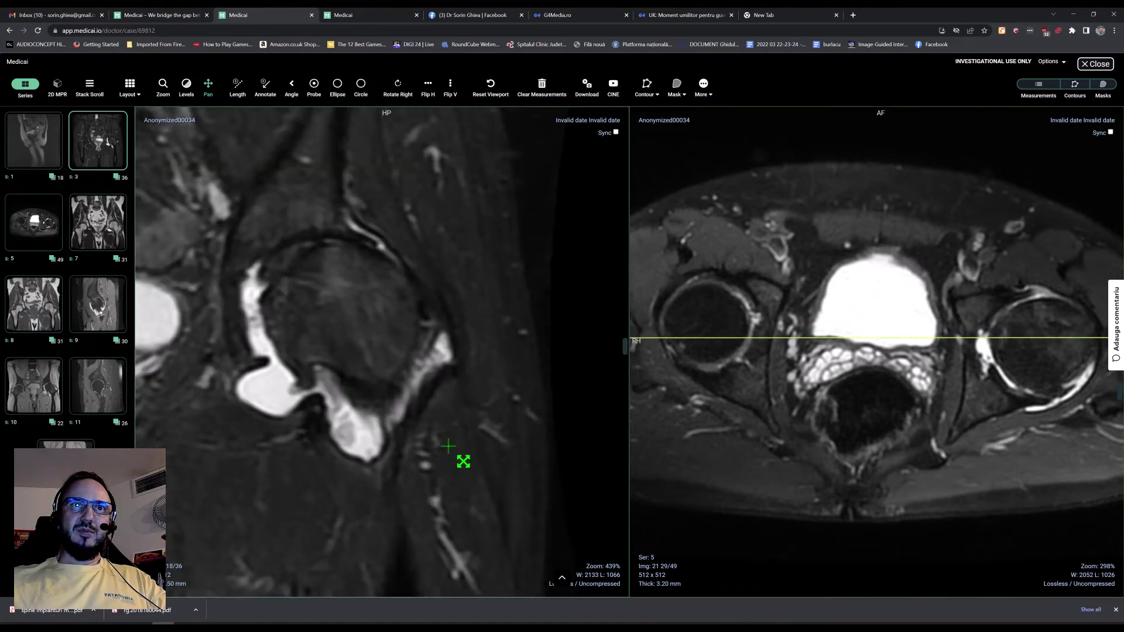
scroll(463, 460, down, 4)
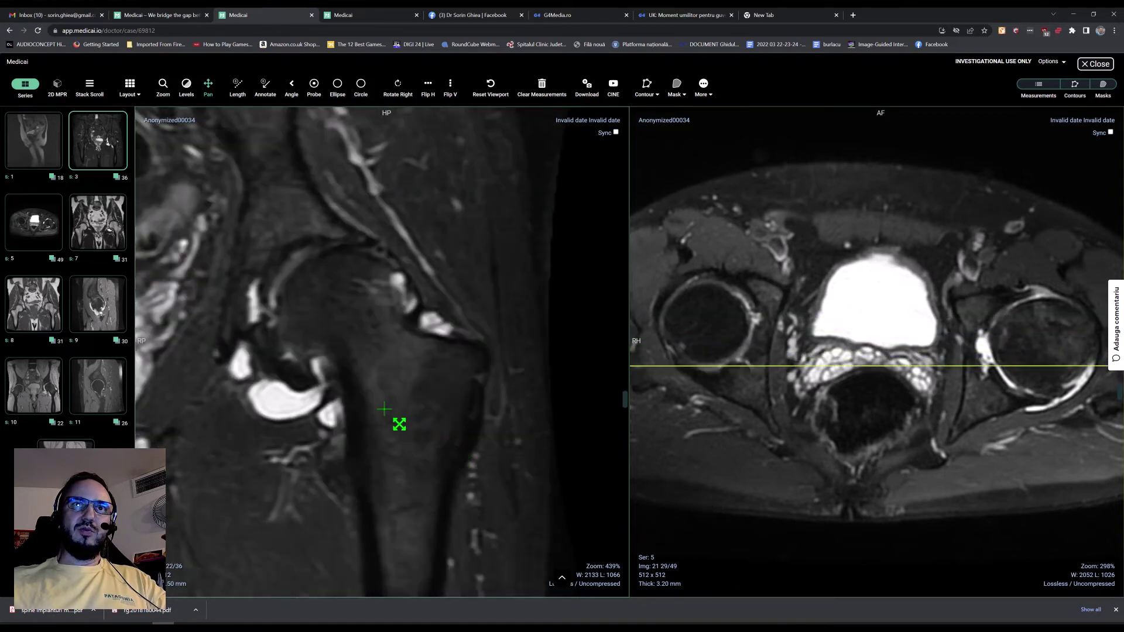
scroll(384, 486, up, 6)
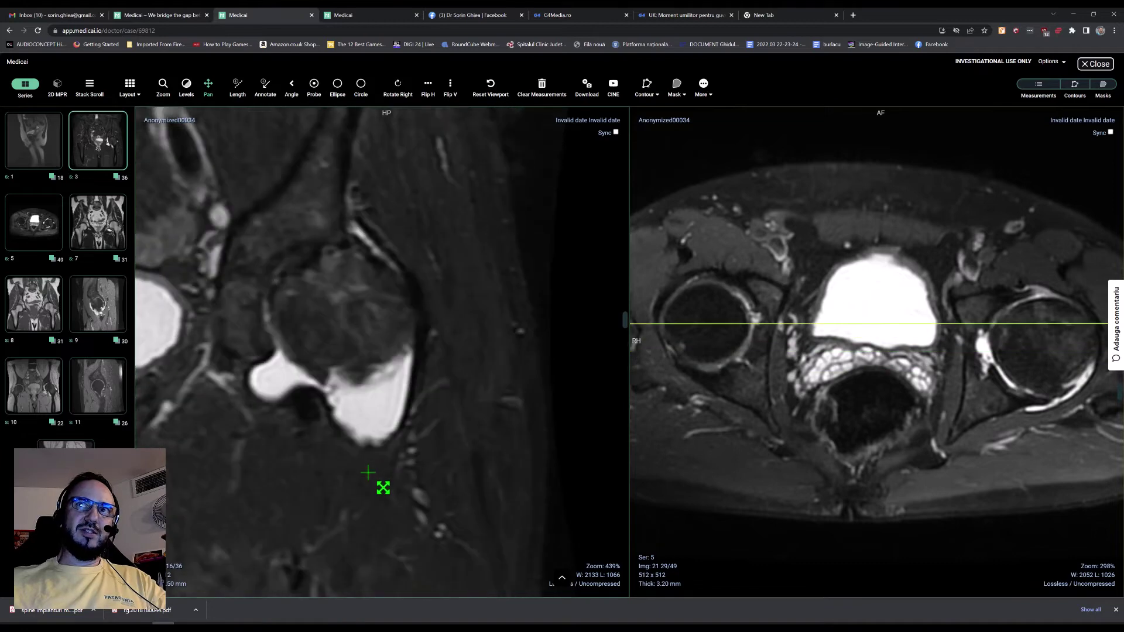
scroll(384, 488, down, 4)
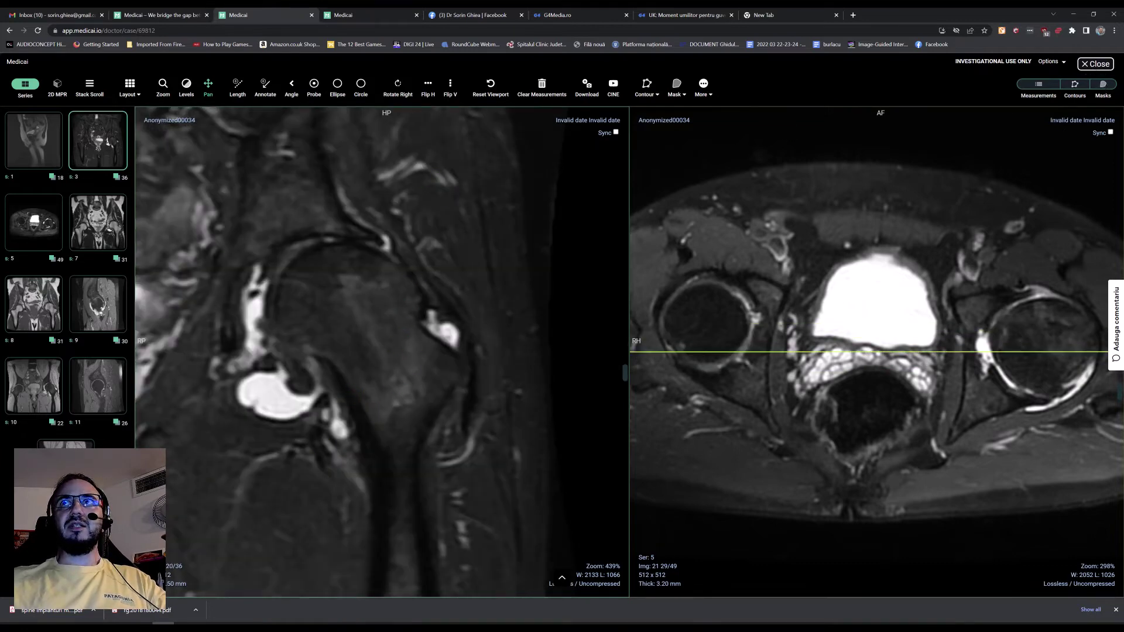
click(1097, 64)
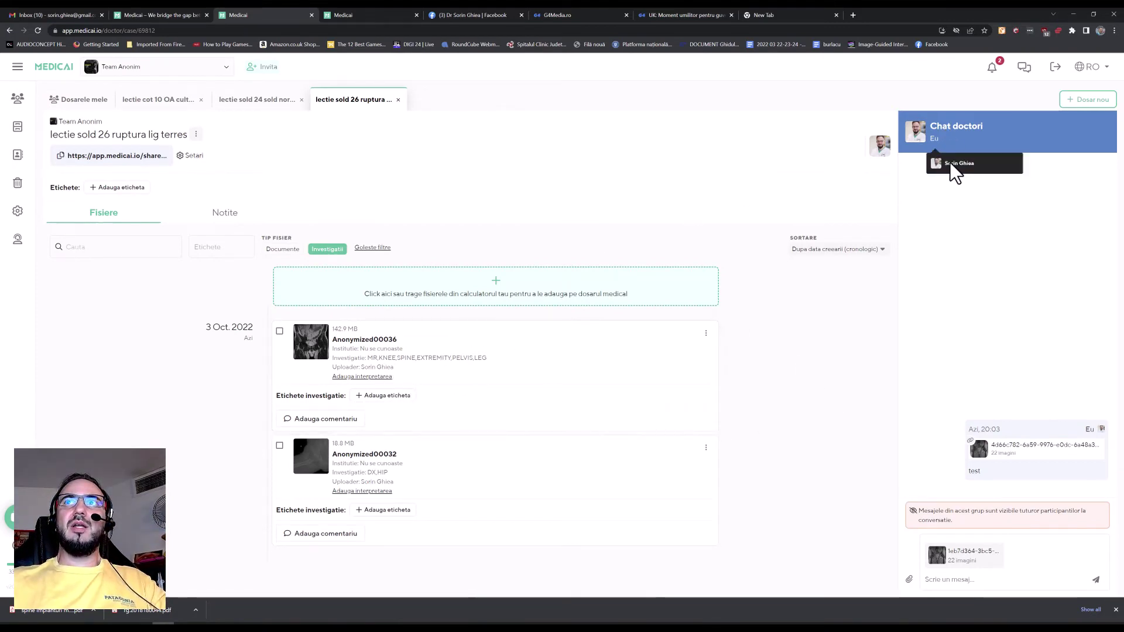
Step: Open the MRI study from the image thumbnail in the Chat doctori panel
mouse_move(953, 563)
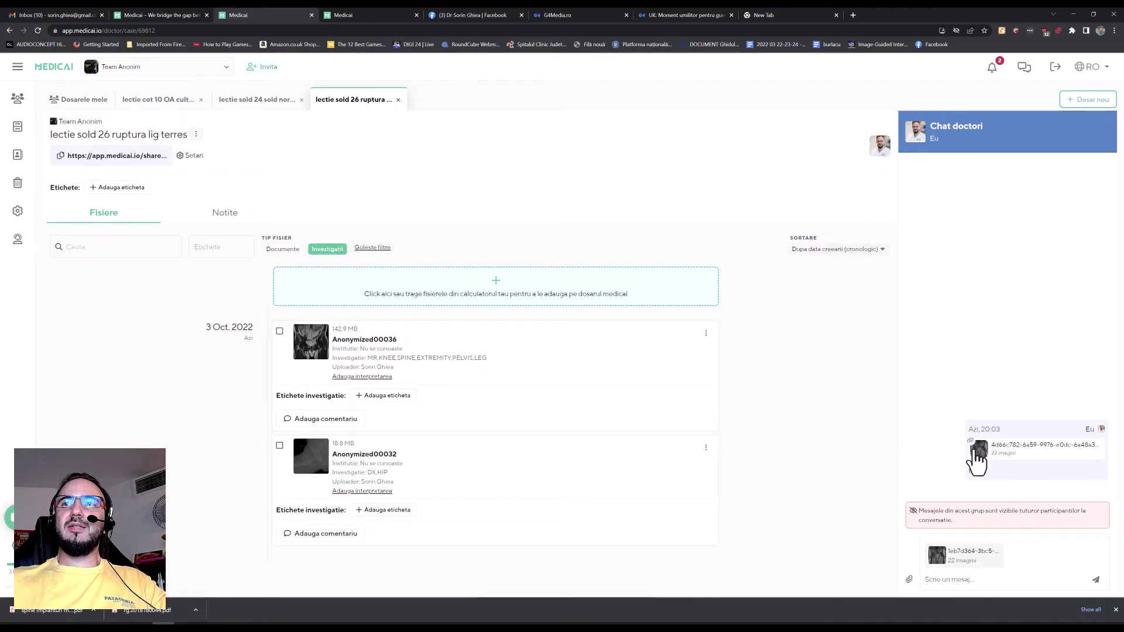
click(978, 451)
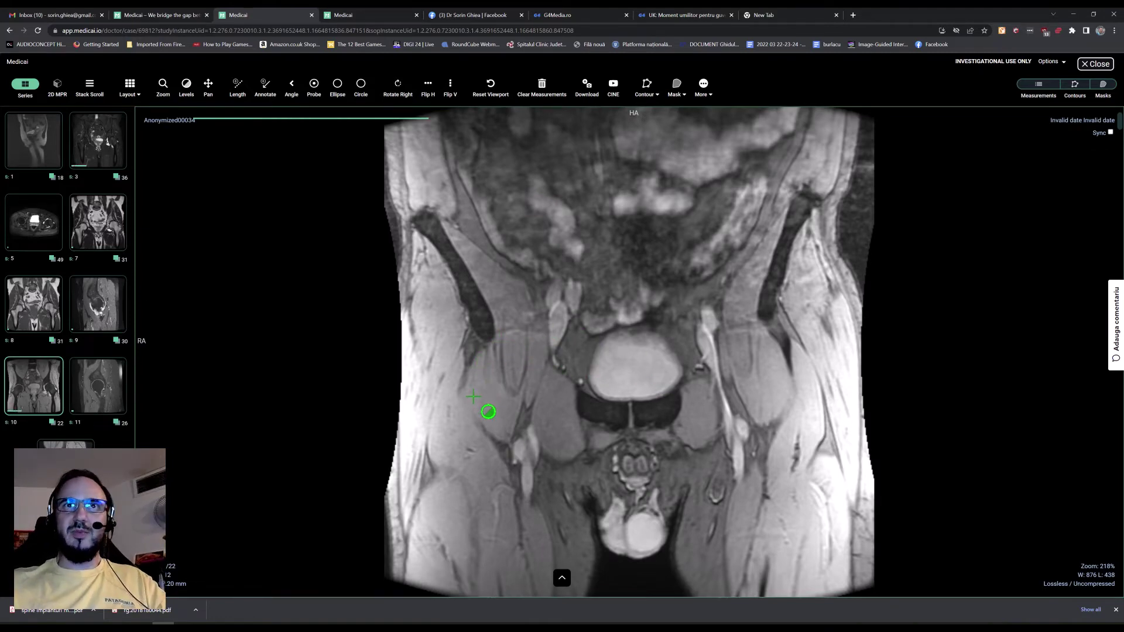
Step: Page series 10 coronal slices between the femoral heads and sacrum, then close to the case page
scroll(489, 412, down, 6)
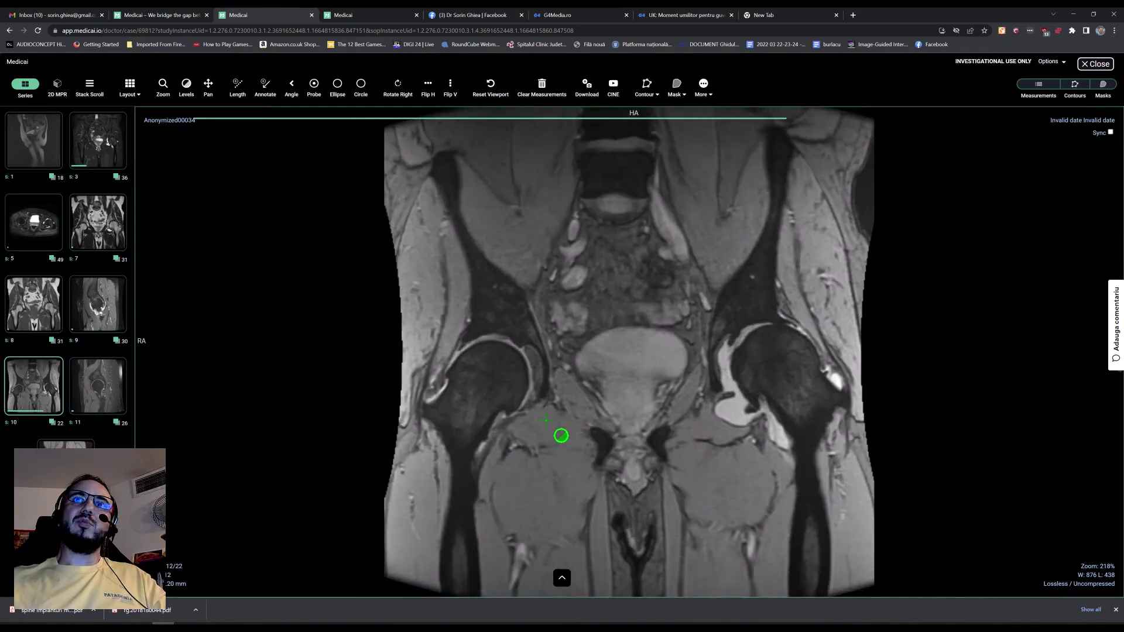
scroll(561, 436, up, 3)
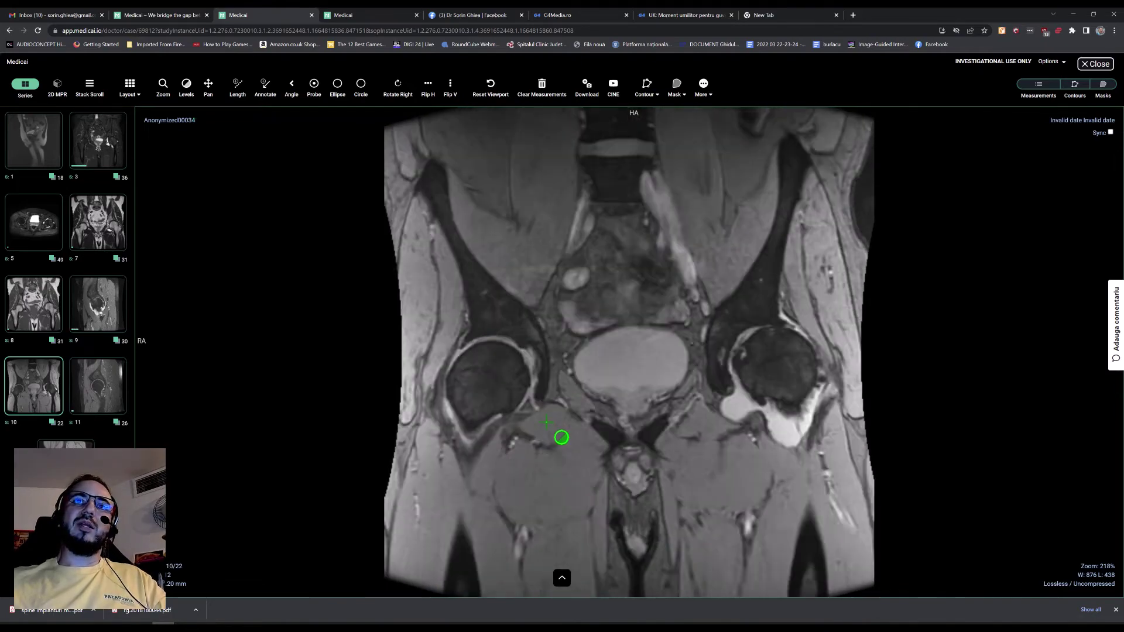
scroll(562, 462, down, 2)
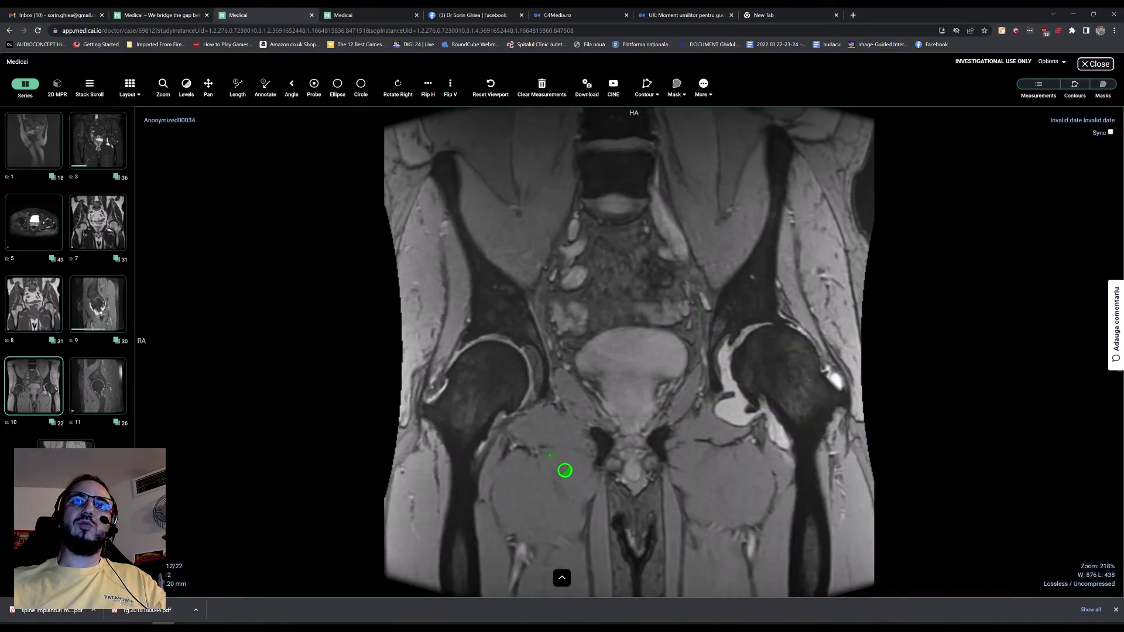
scroll(565, 470, up, 3)
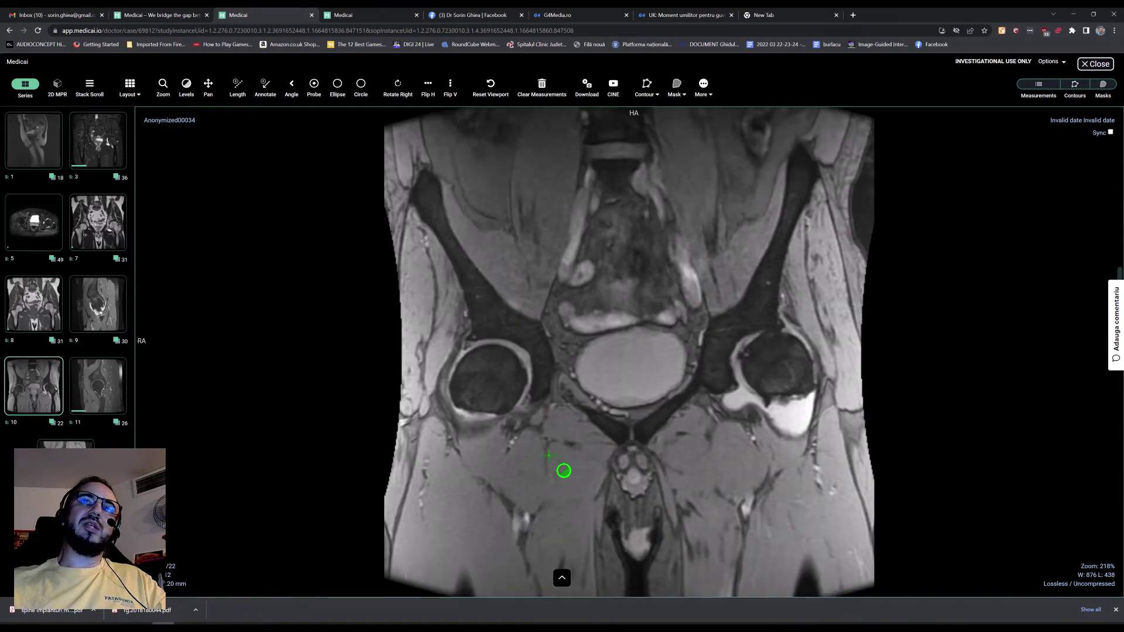
scroll(614, 381, up, 3)
scroll(714, 440, down, 2)
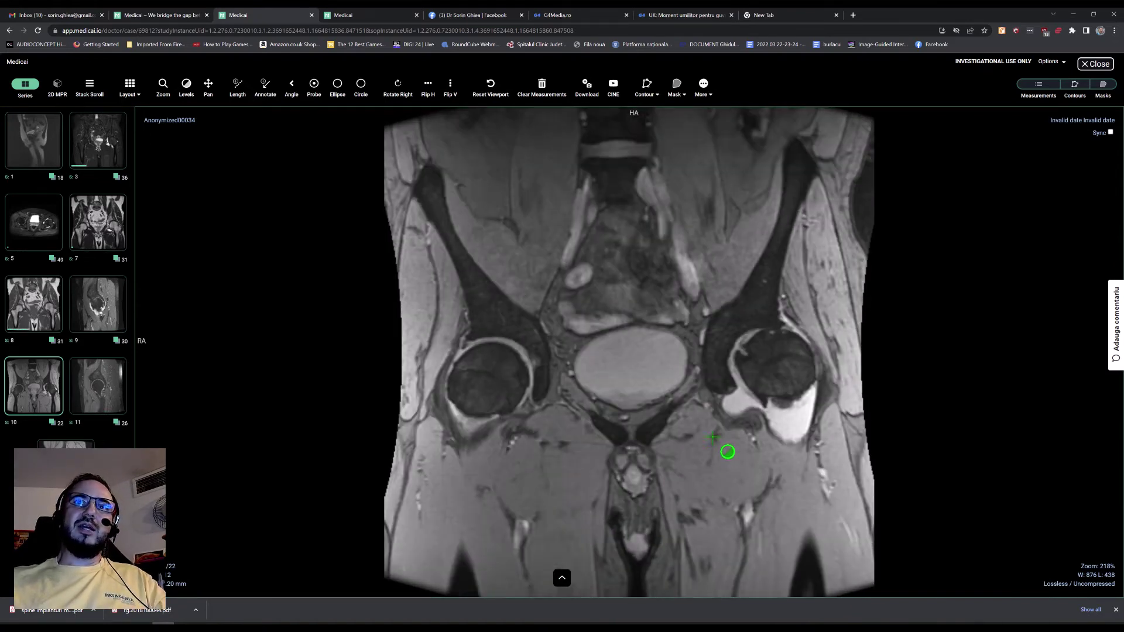
scroll(728, 442, down, 5)
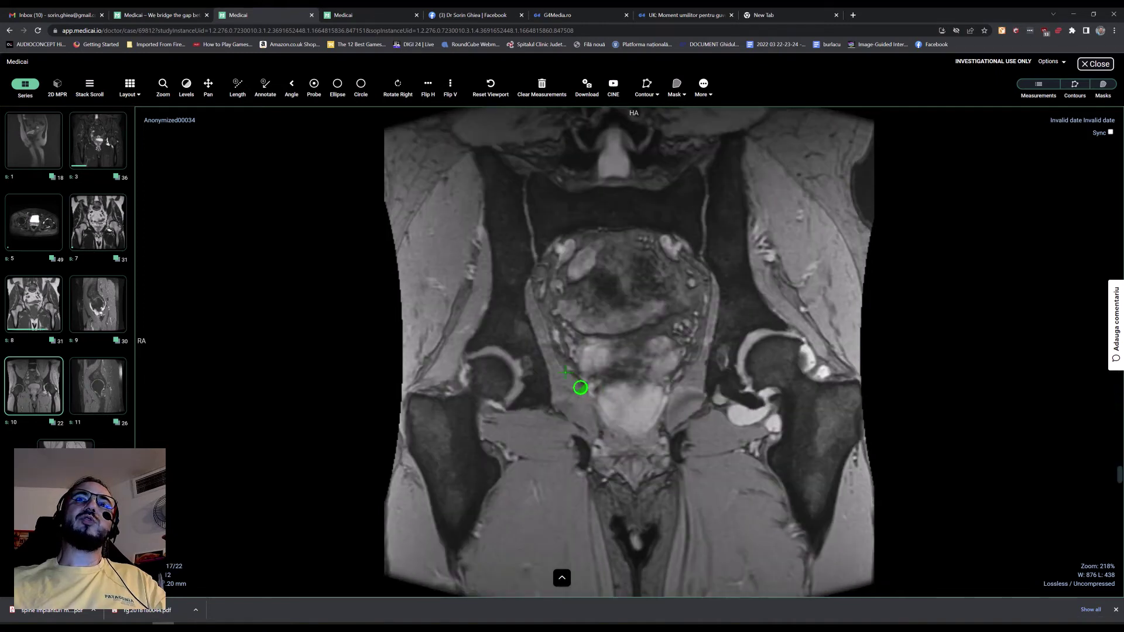
scroll(569, 371, up, 4)
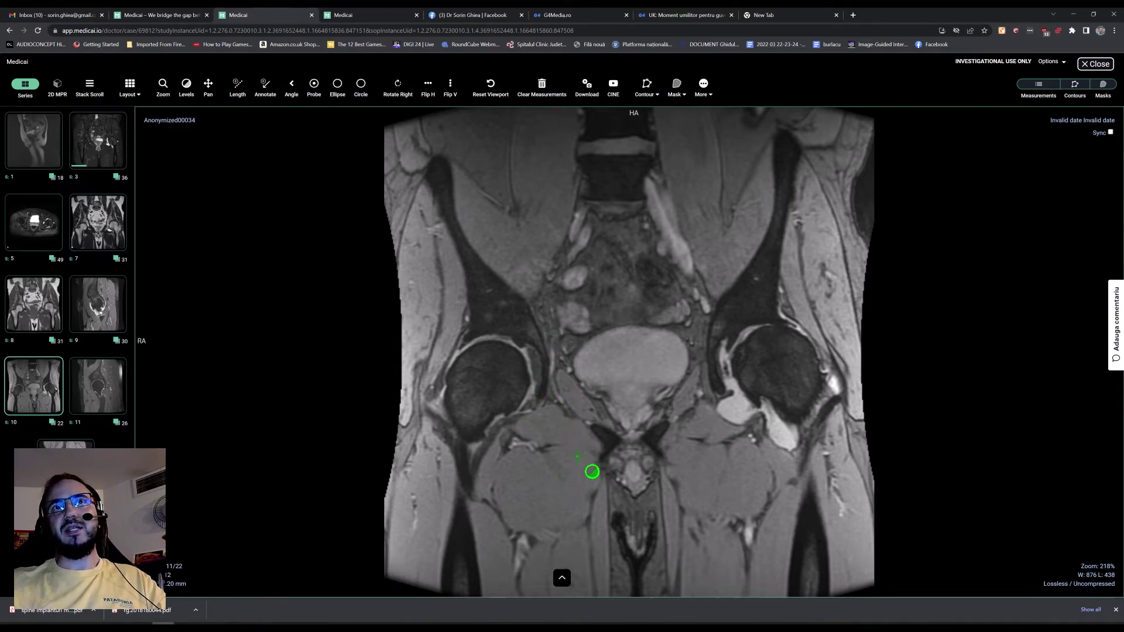
scroll(607, 414, down, 2)
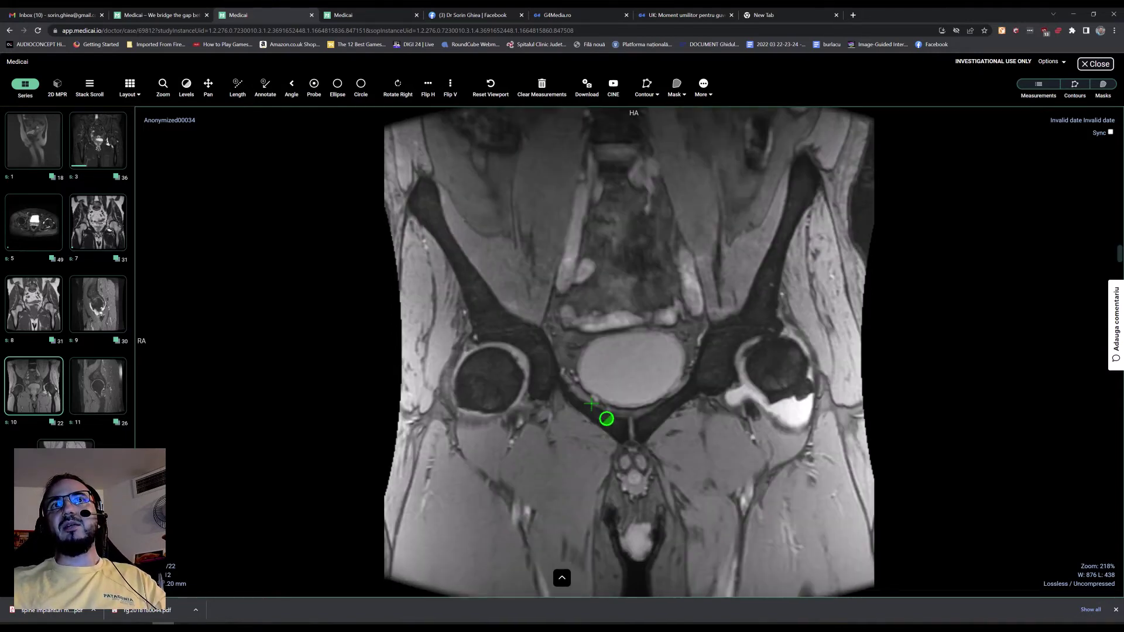
scroll(515, 394, down, 1)
scroll(515, 410, down, 5)
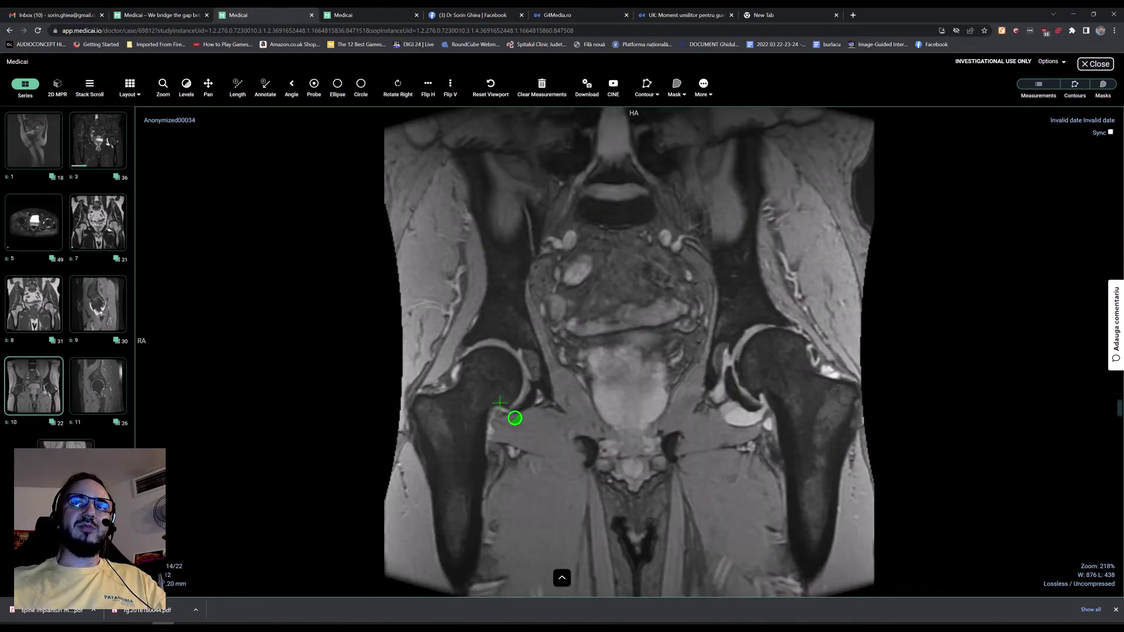
scroll(533, 413, up, 5)
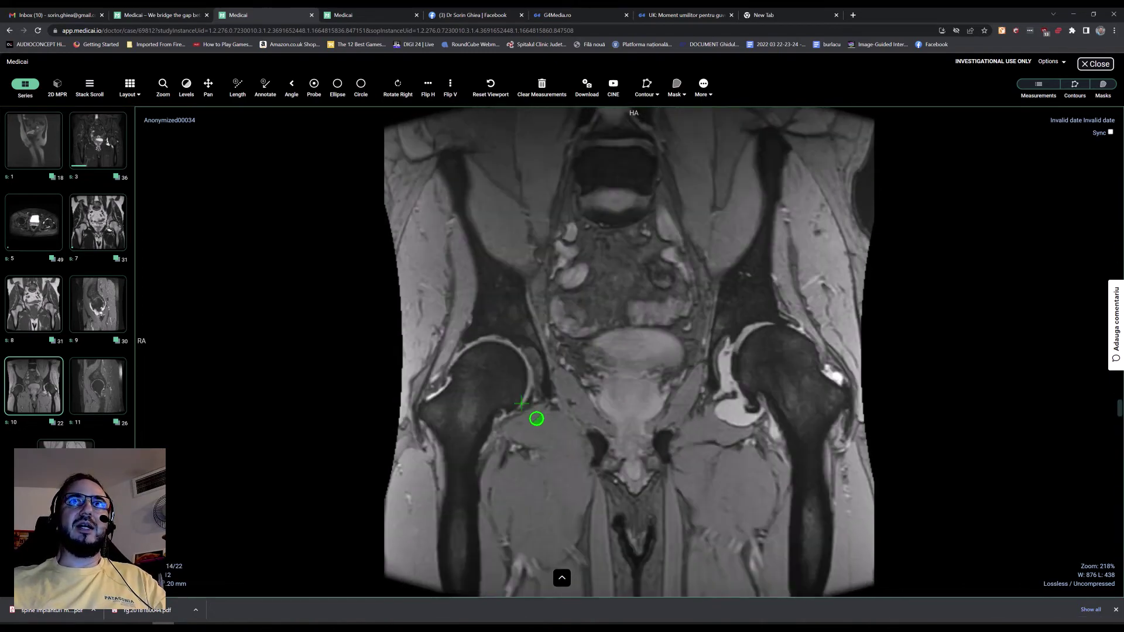
scroll(691, 319, up, 1)
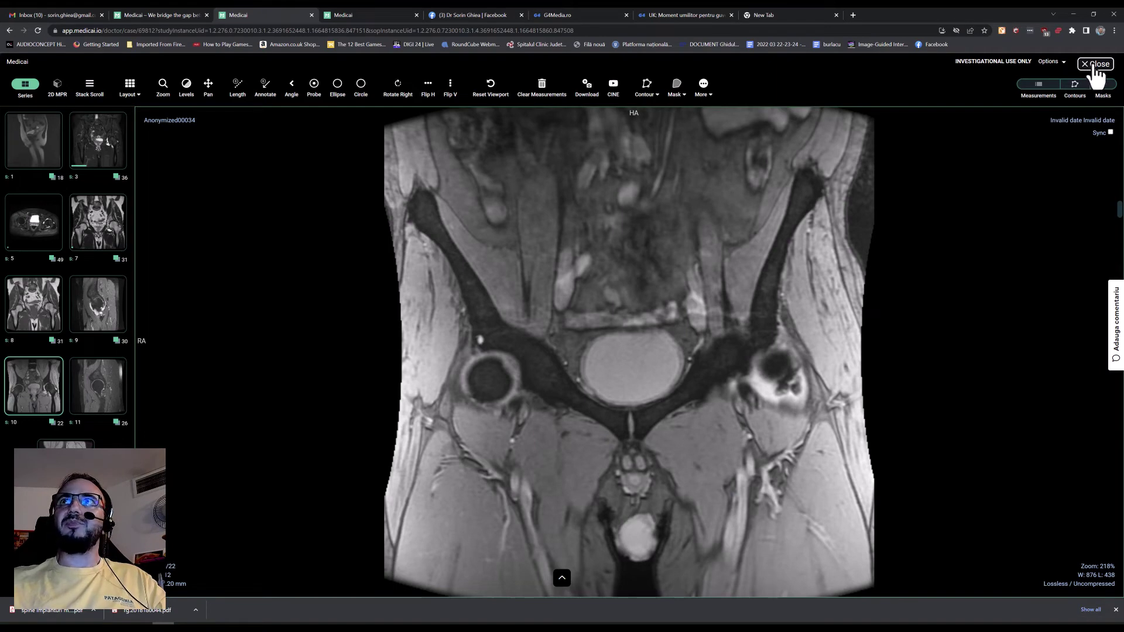
click(1095, 64)
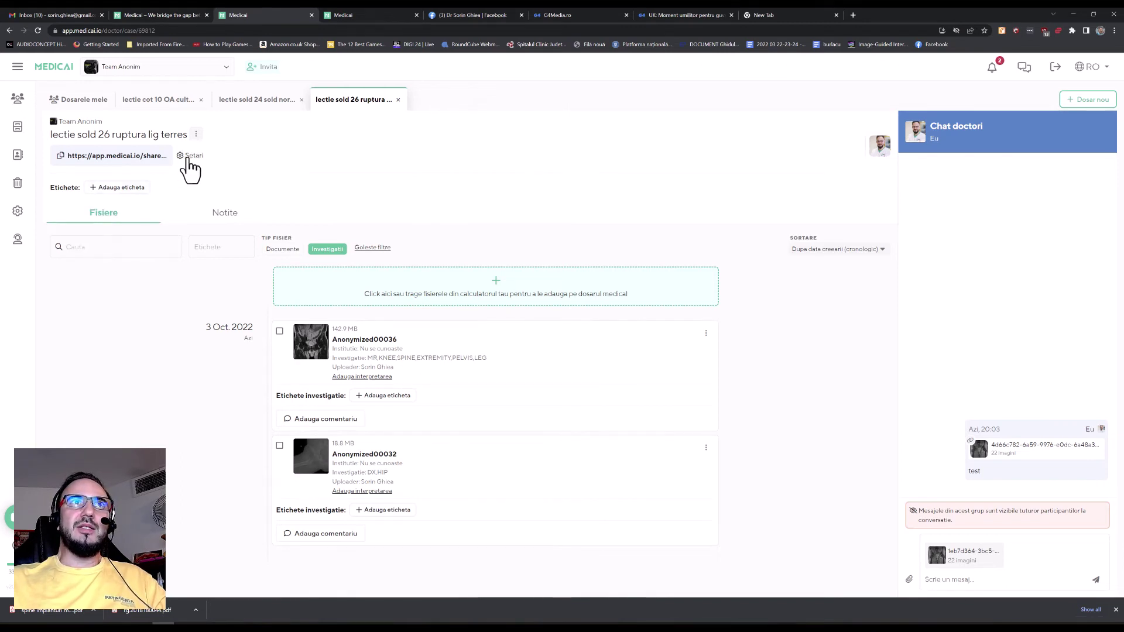
Step: In Setari, re-enable the direct share link with 'Oricine are link-ul' access and close the dialog
click(189, 157)
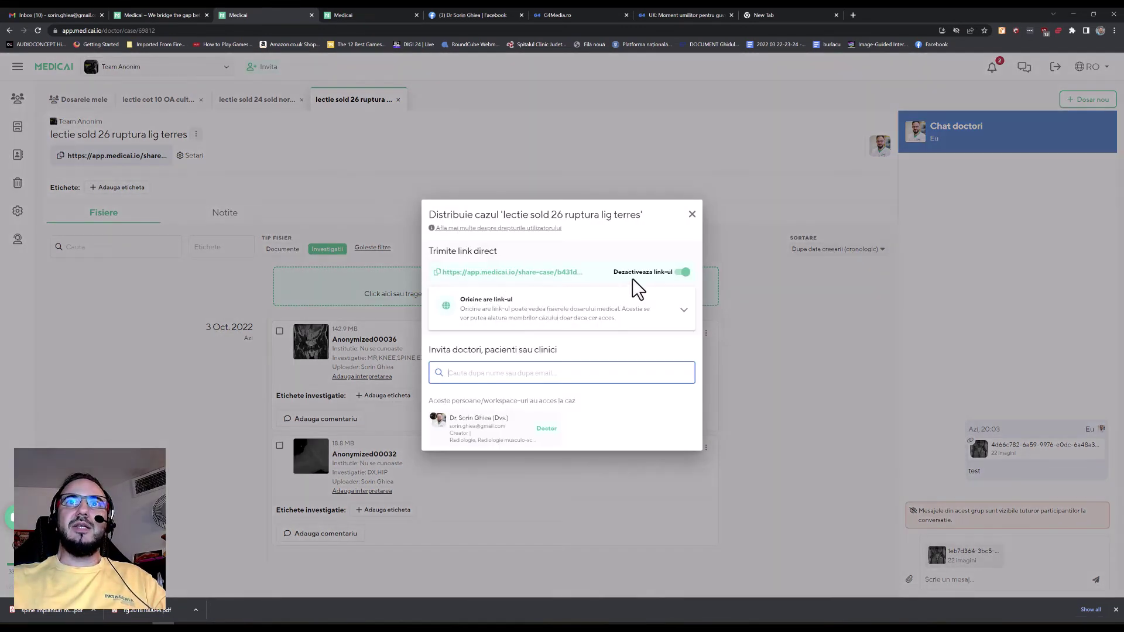
click(682, 272)
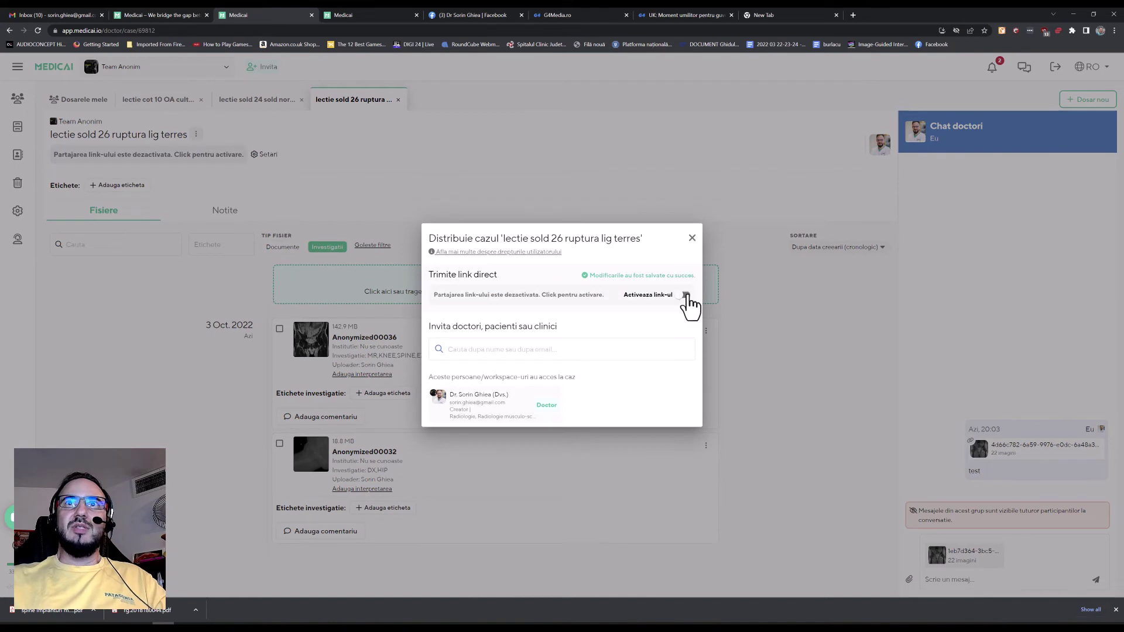
click(686, 295)
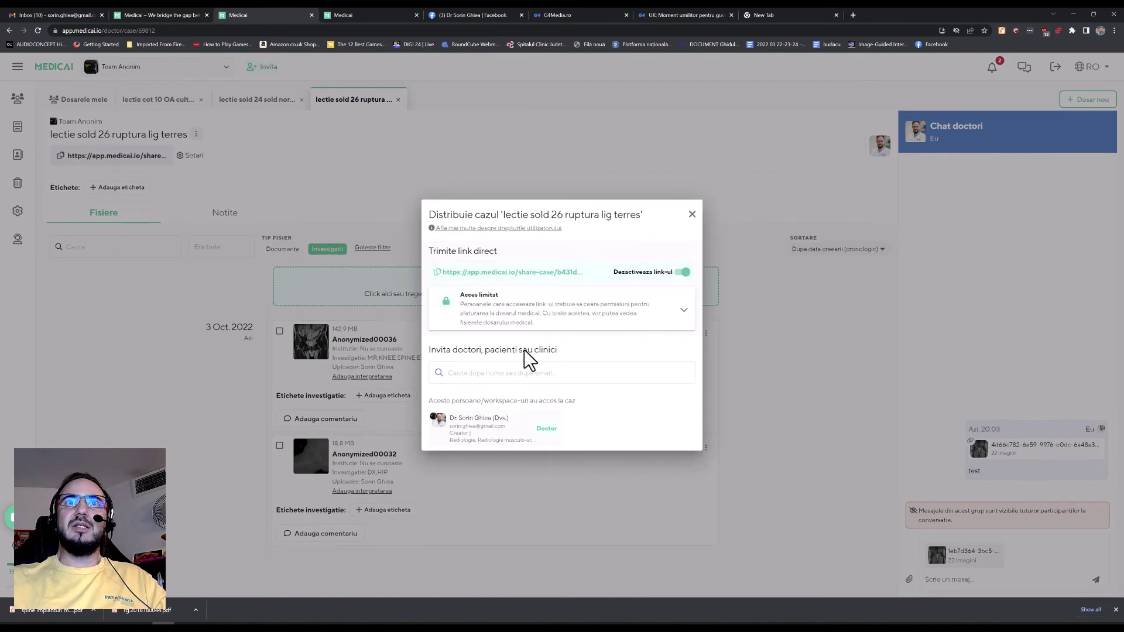
click(644, 321)
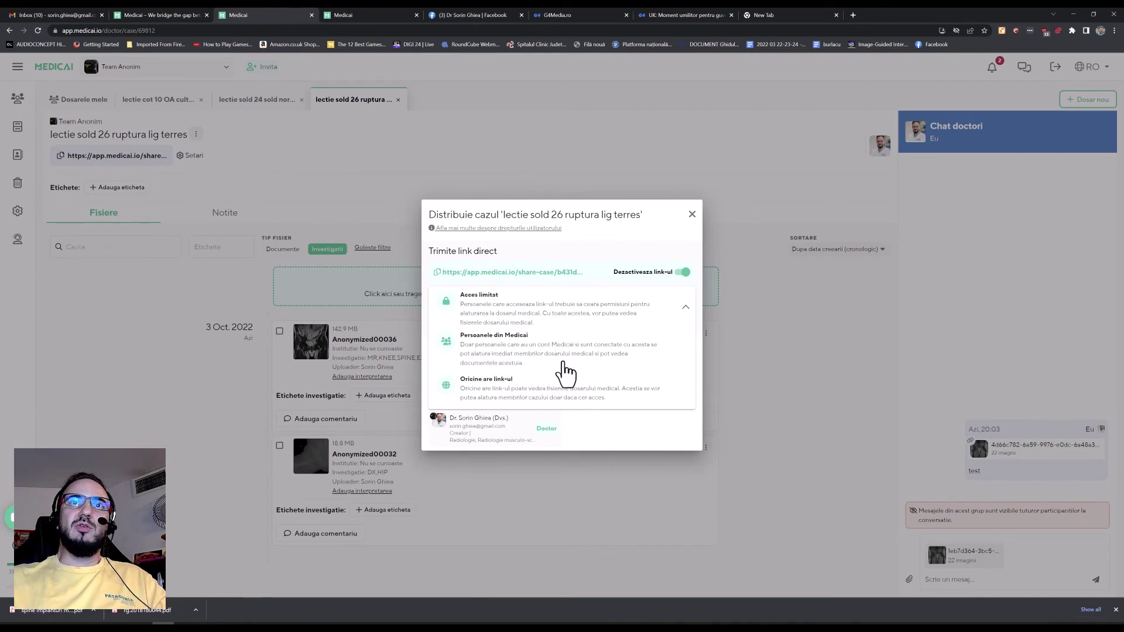
click(519, 401)
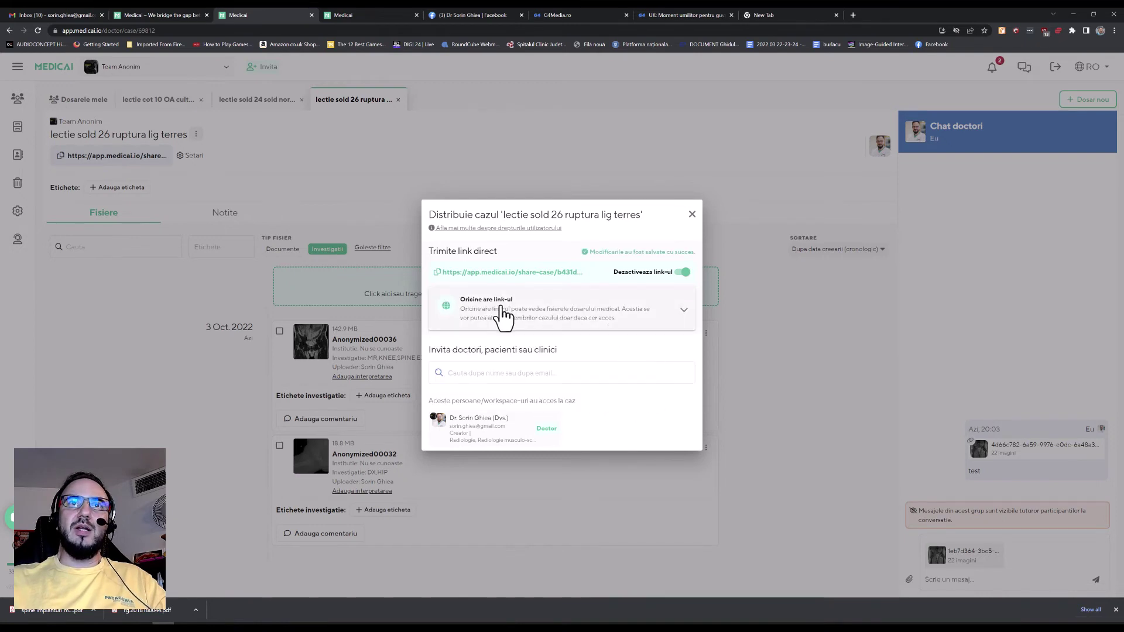
click(692, 214)
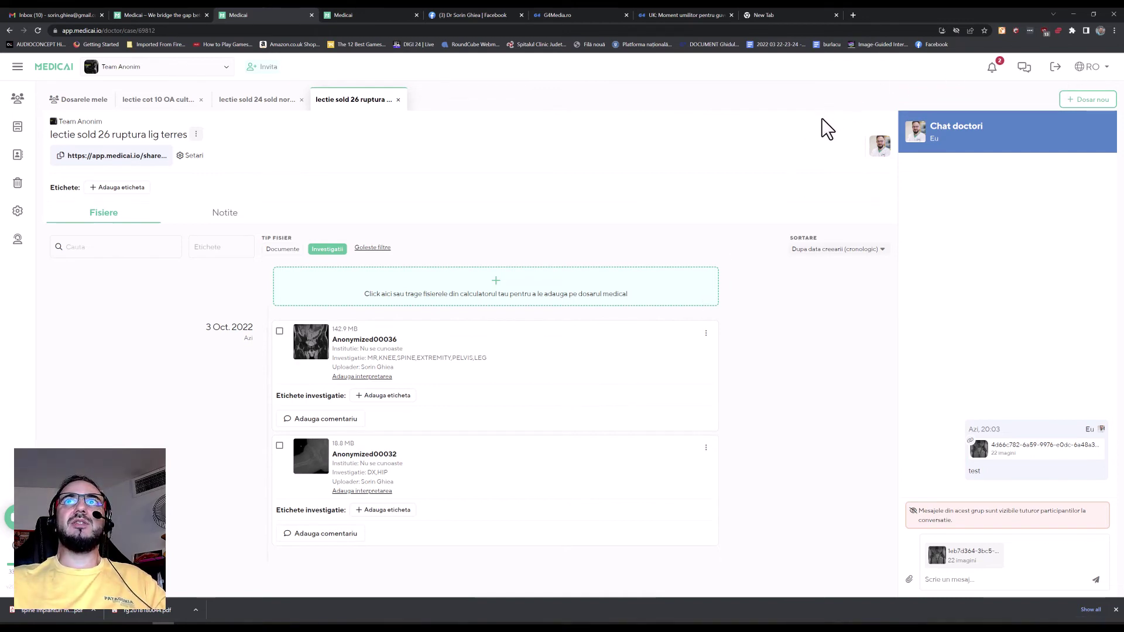
Step: Paste the case's share link into the new tab's address bar and load it
click(796, 17)
text(ligament)
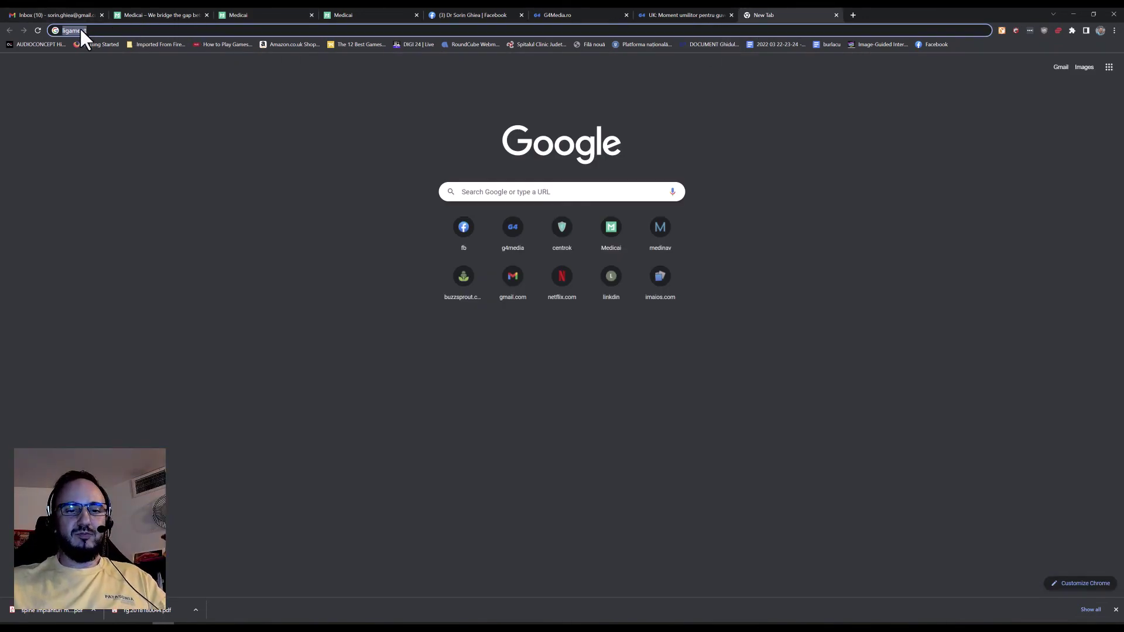
key(Return)
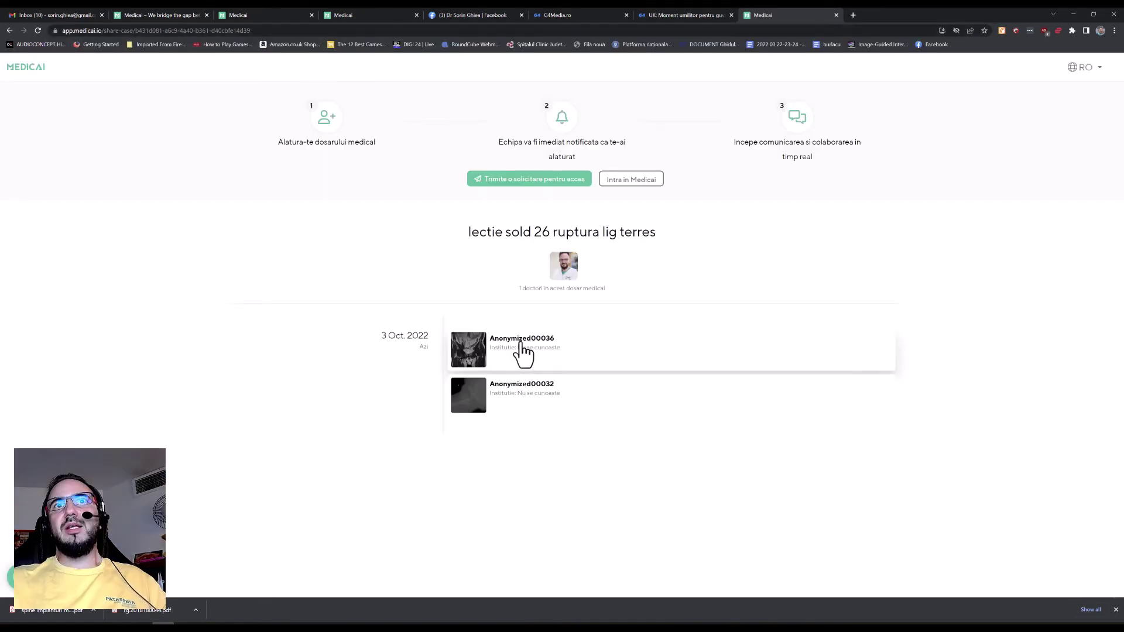
Step: Open the Anonymized00036 MRI study from the shared case page, showing an axial thigh slice
click(523, 351)
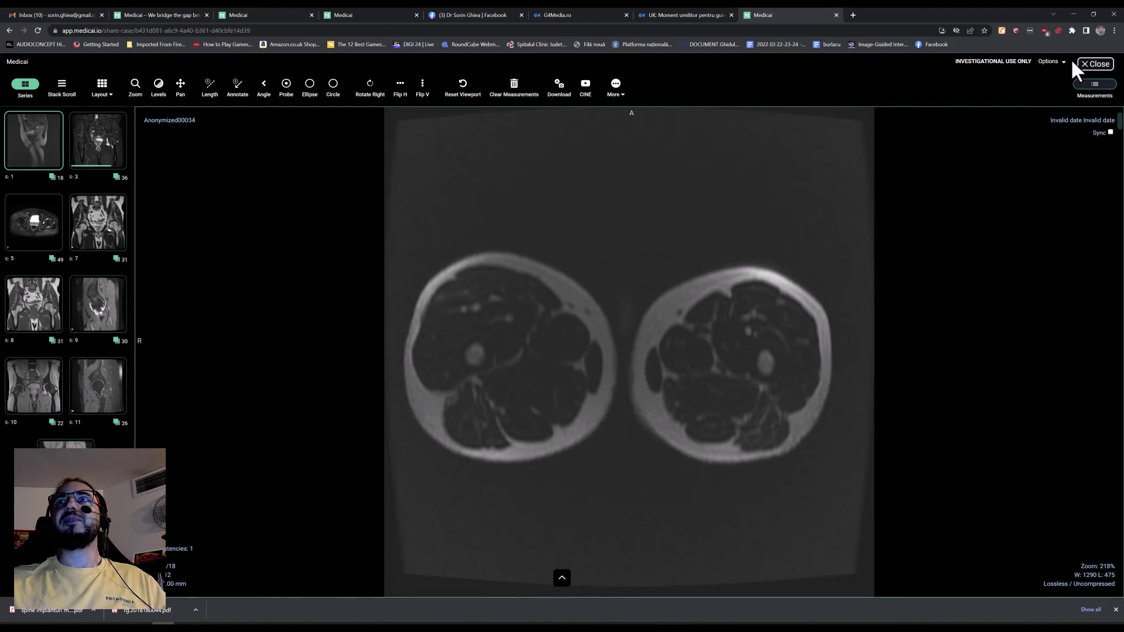
Step: View the Anonymized00032 pelvic X-ray via the public link, then return to the signed-in case tab
click(1090, 64)
click(625, 437)
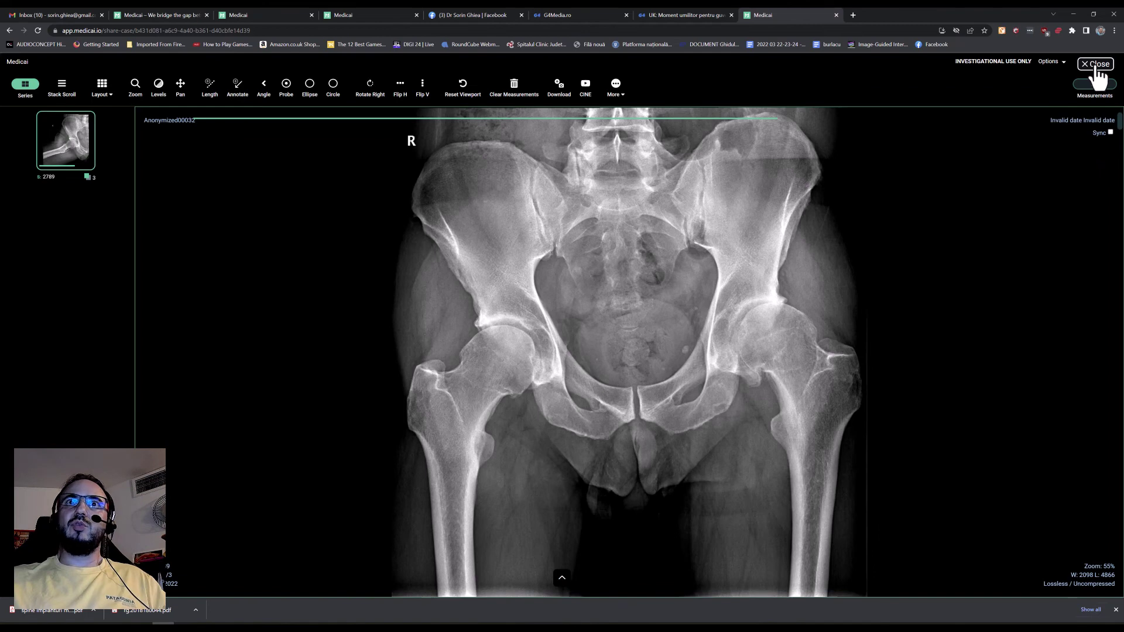
click(1096, 64)
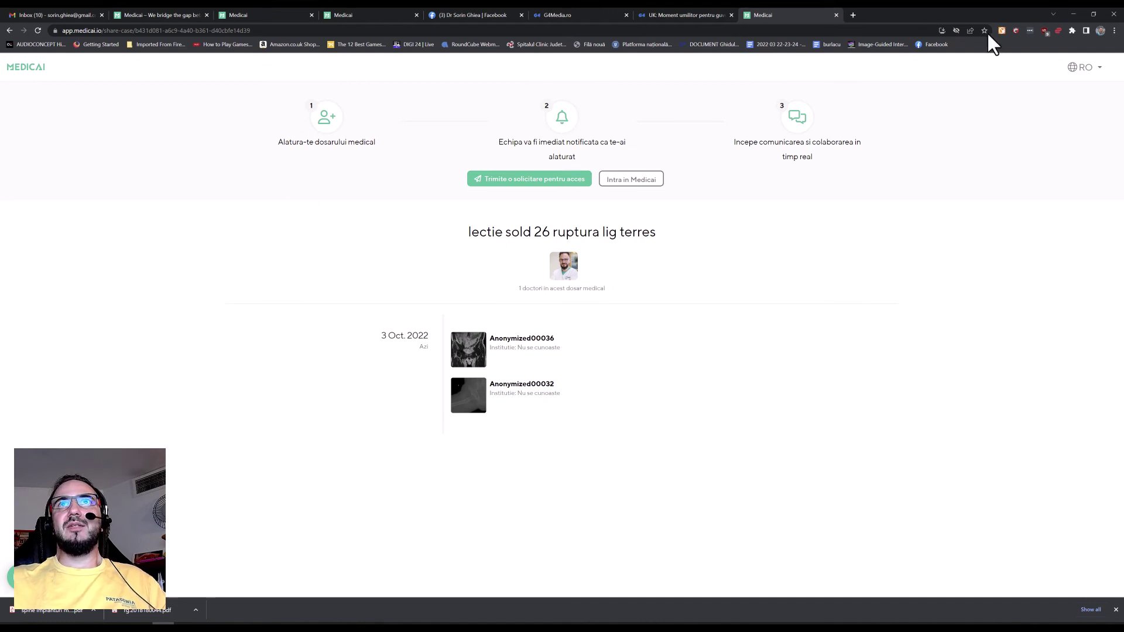
click(259, 13)
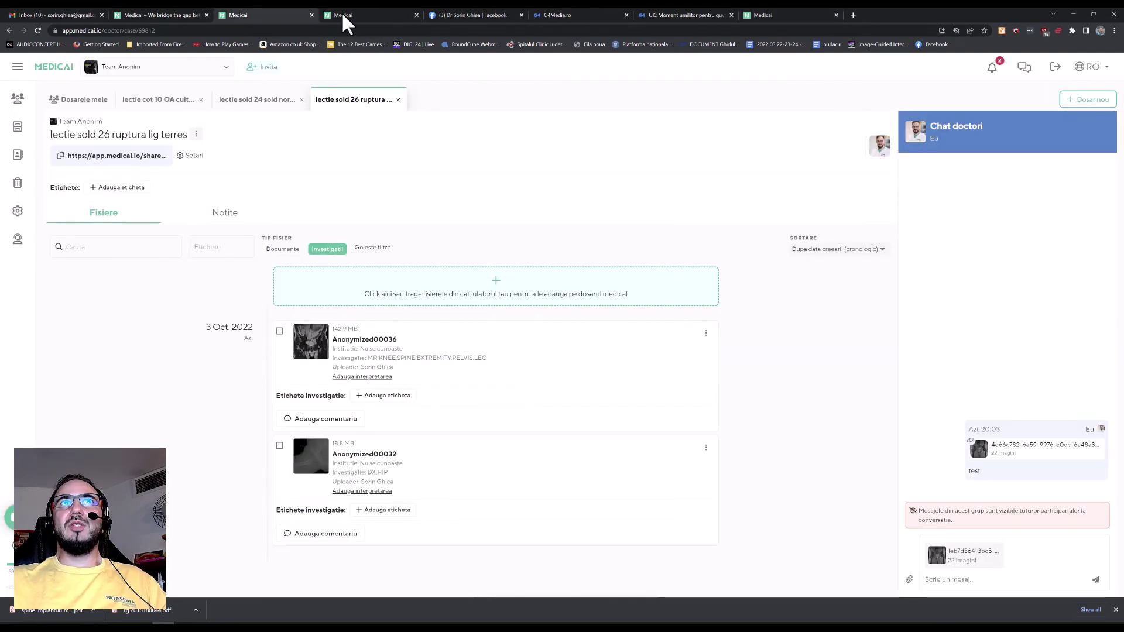